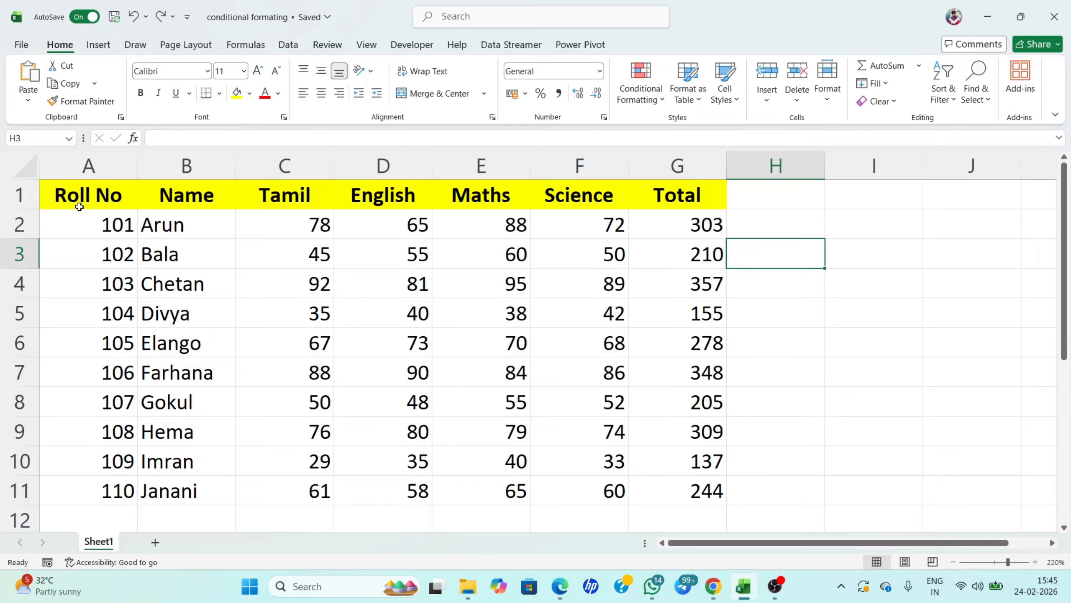
Step: Examine the marks table in A1:G11, covering the roll numbers, names, four subject headings and the marks in C2:F11
{"action": "left_click_drag", "start_coordinate": [88, 194], "coordinate": [670, 485]}
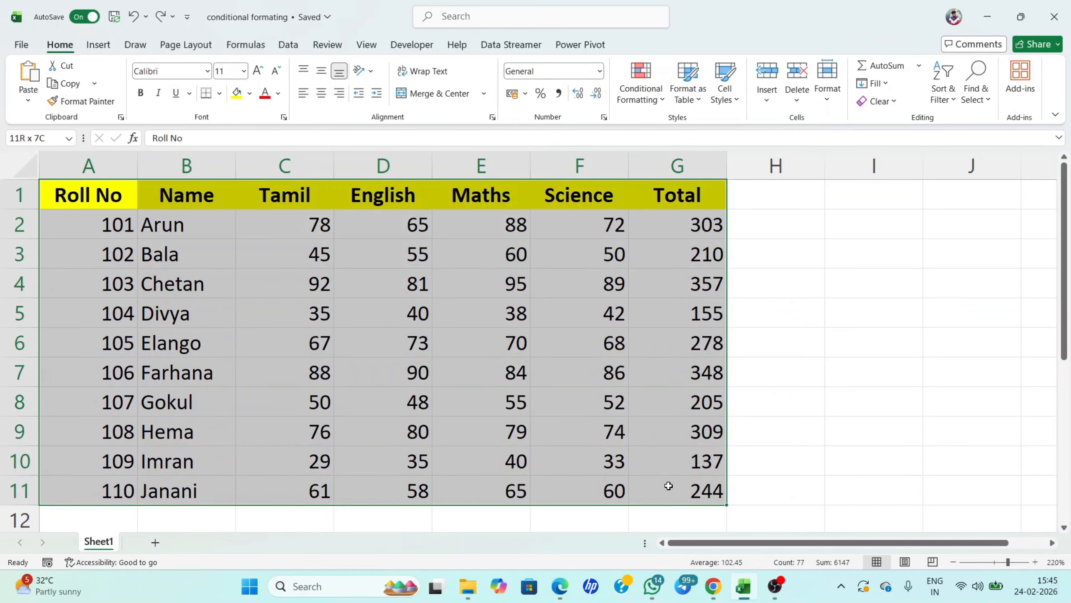
{"action": "left_click", "coordinate": [846, 354]}
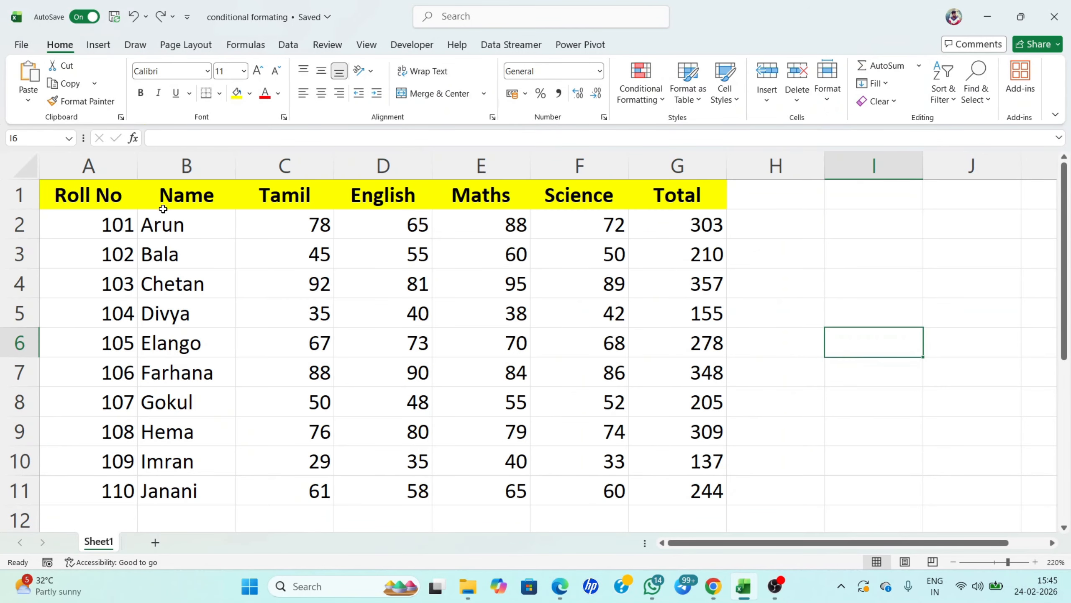
{"action": "left_click", "coordinate": [172, 227]}
{"action": "left_click_drag", "start_coordinate": [173, 227], "coordinate": [210, 489]}
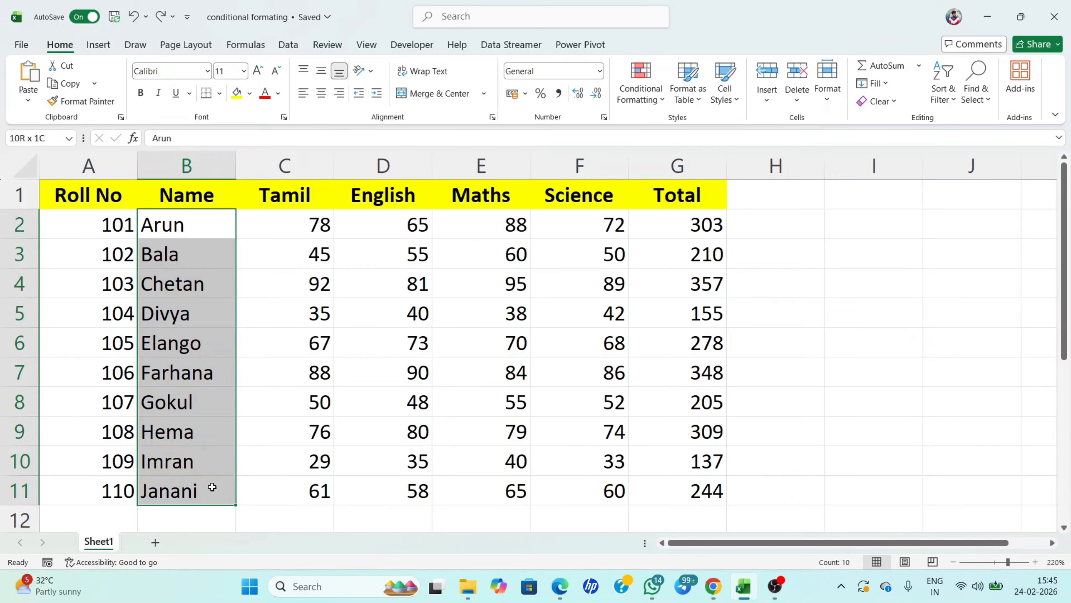
{"action": "left_click_drag", "start_coordinate": [74, 237], "coordinate": [72, 490]}
{"action": "left_click", "coordinate": [290, 199]}
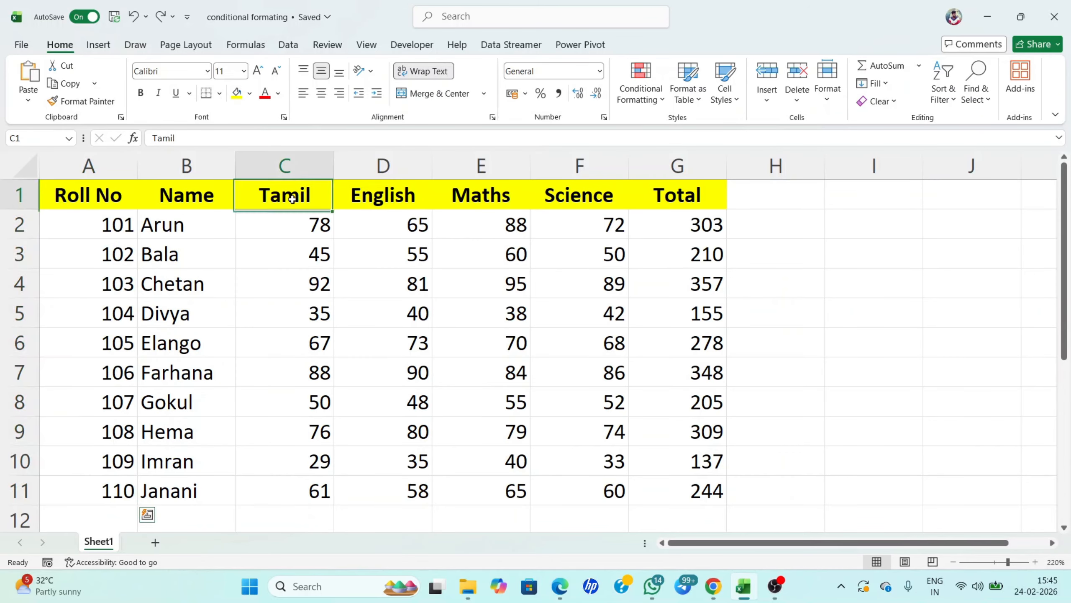
{"action": "left_click", "coordinate": [390, 199]}
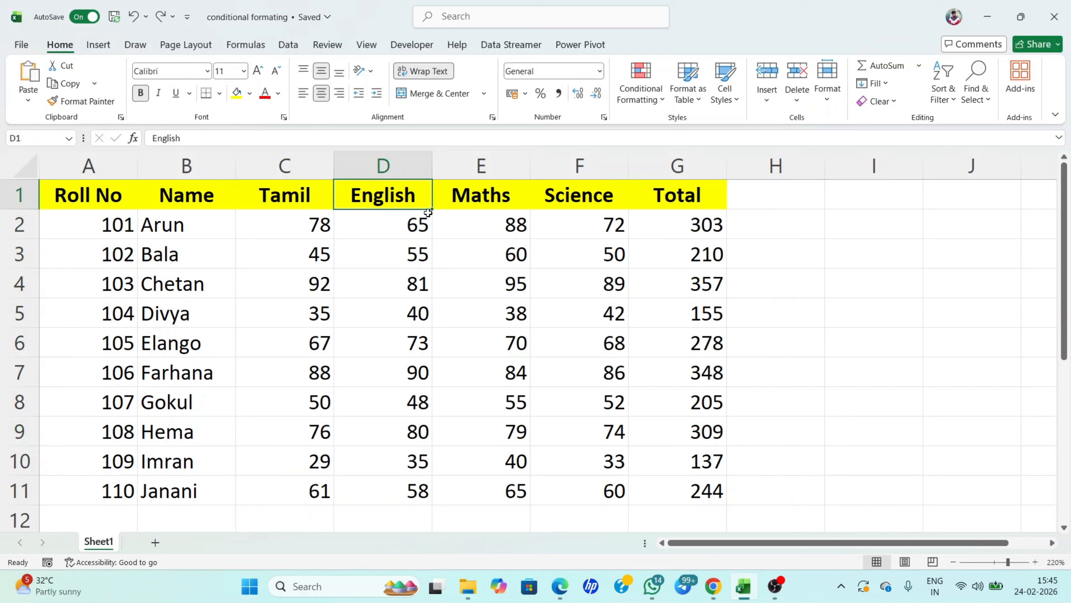
{"action": "left_click", "coordinate": [484, 203]}
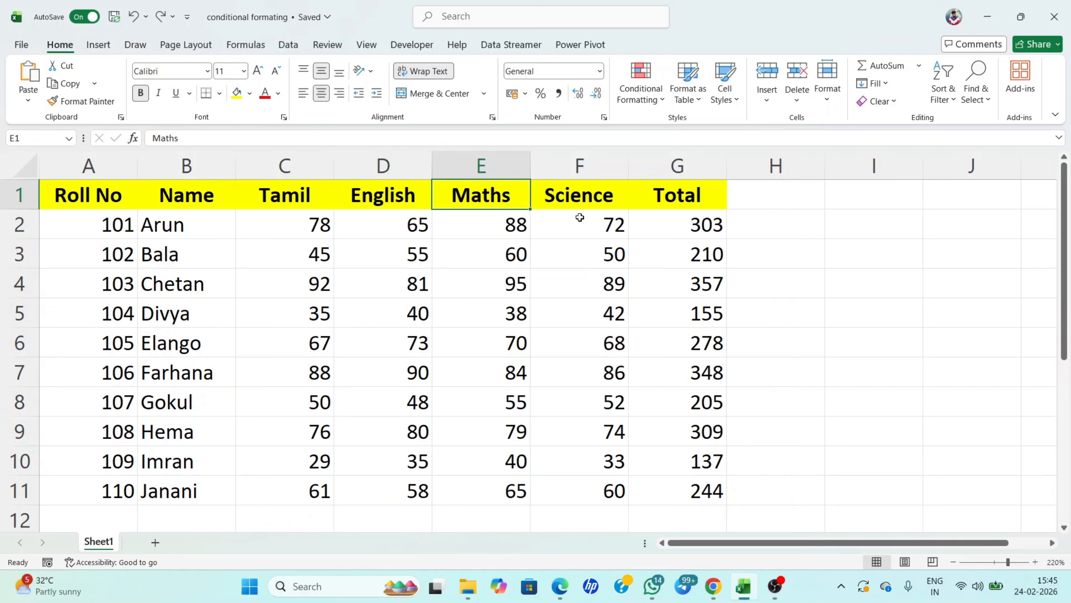
{"action": "left_click", "coordinate": [587, 200]}
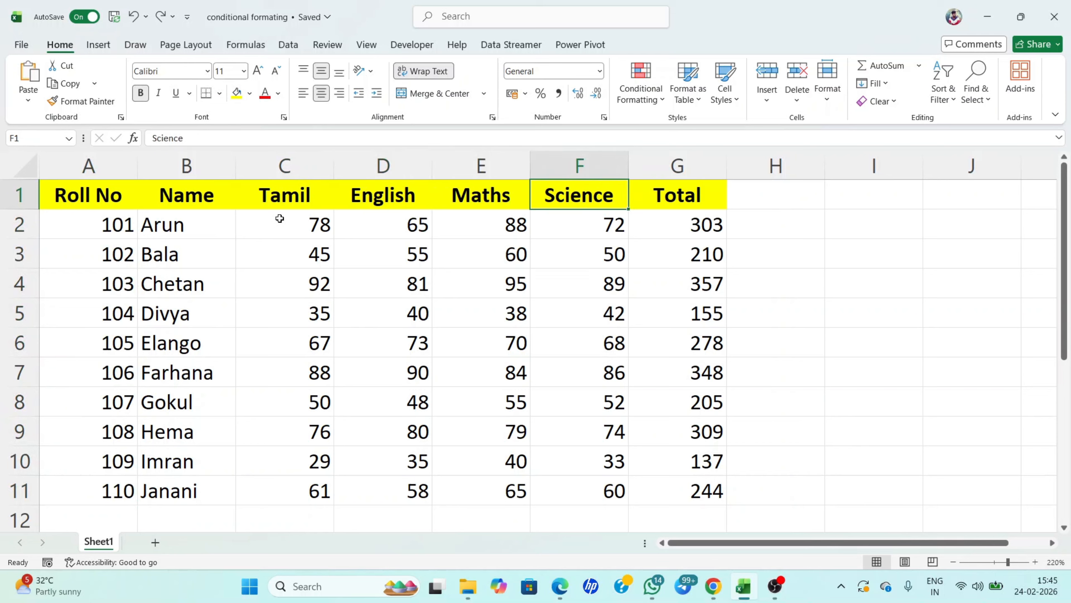
{"action": "left_click_drag", "start_coordinate": [280, 219], "coordinate": [565, 497]}
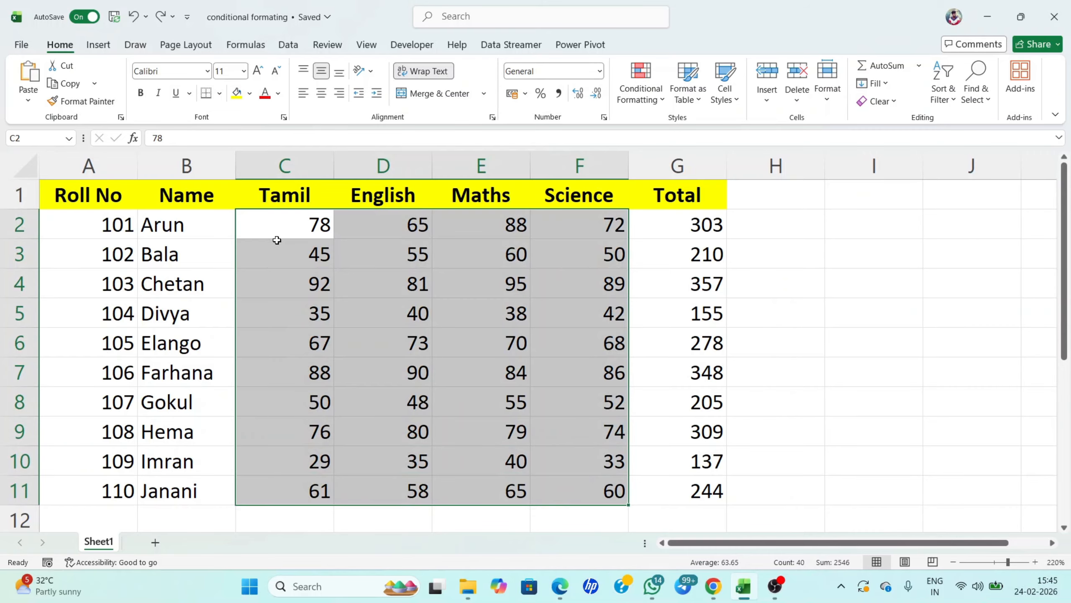
Step: Examine the totals in G2:G11 against the student records to look for the high scores
{"action": "left_click", "coordinate": [668, 233]}
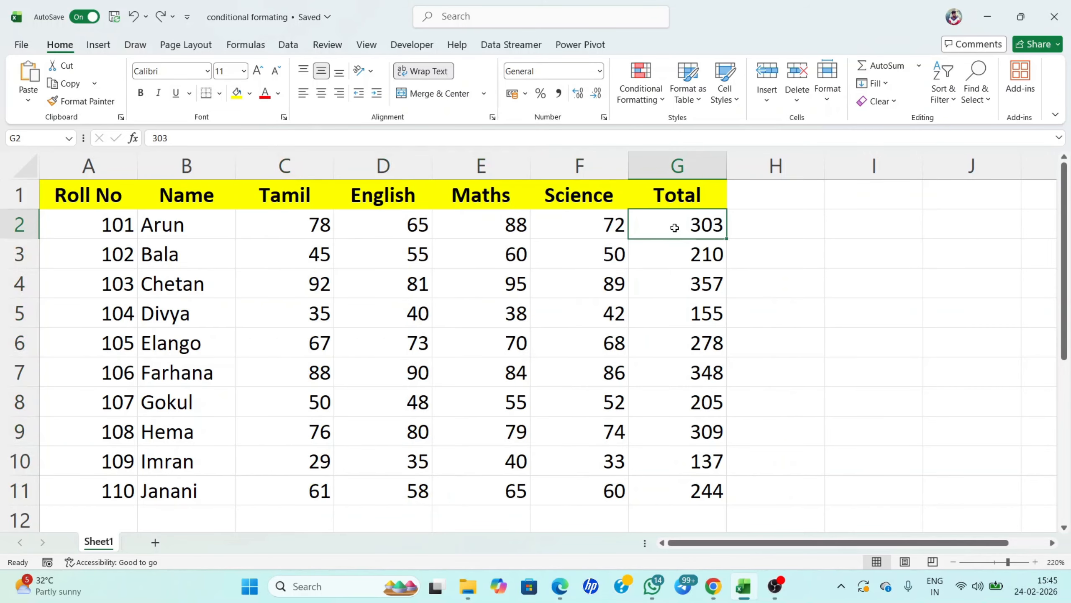
{"action": "left_click_drag", "start_coordinate": [687, 237], "coordinate": [692, 498]}
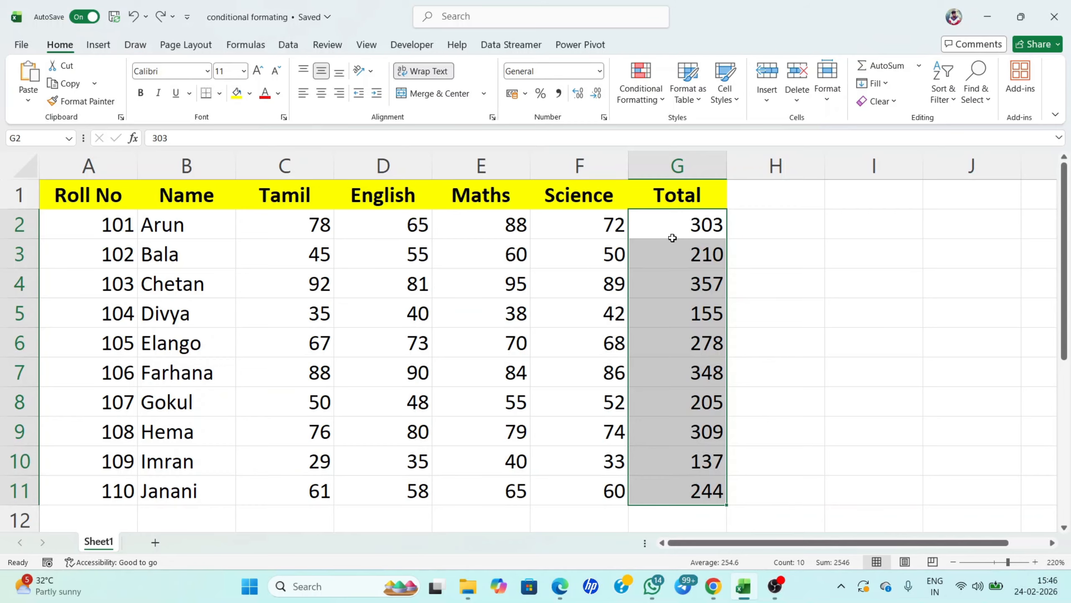
{"action": "left_click", "coordinate": [681, 314]}
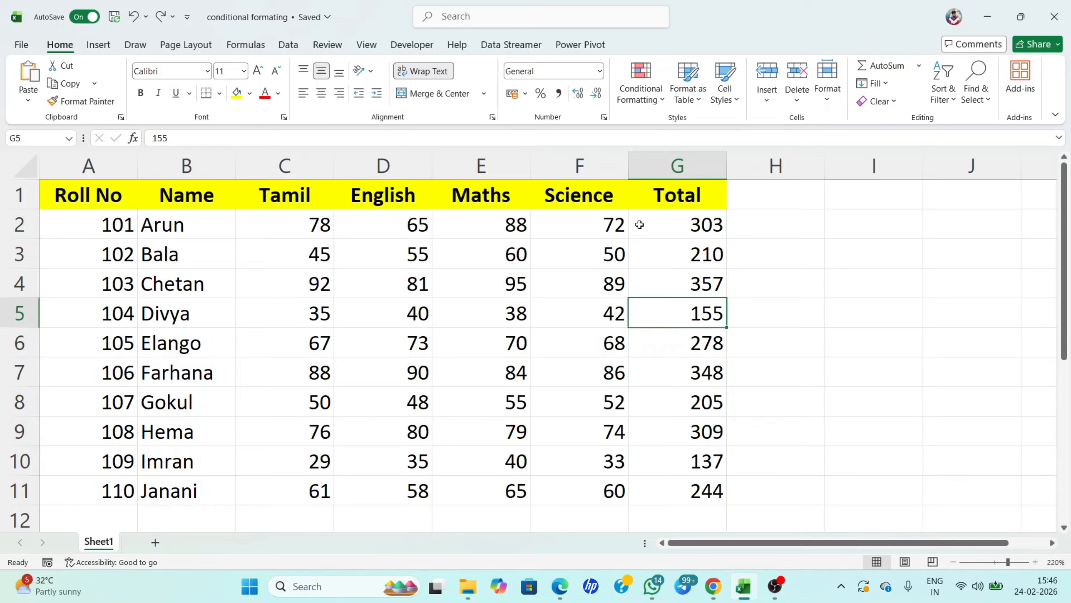
{"action": "left_click_drag", "start_coordinate": [658, 229], "coordinate": [701, 490]}
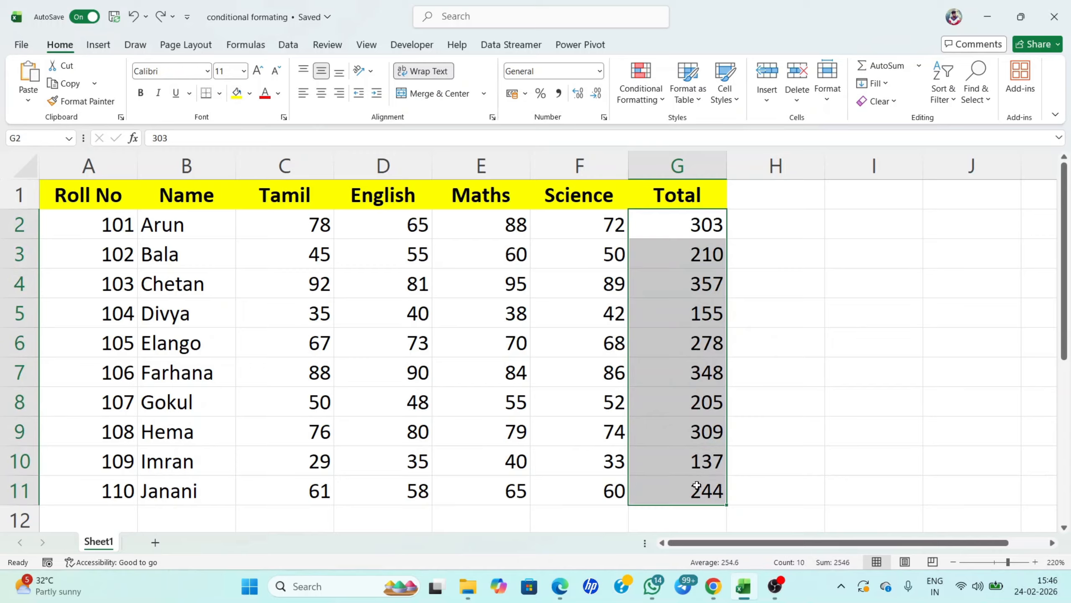
{"action": "left_click", "coordinate": [697, 432]}
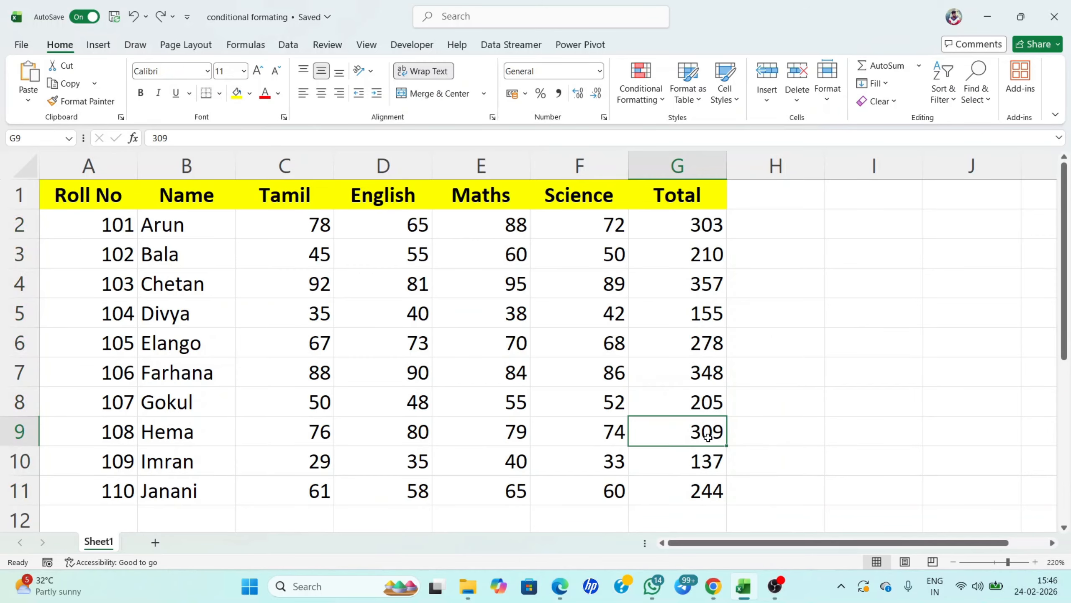
{"action": "left_click", "coordinate": [677, 375]}
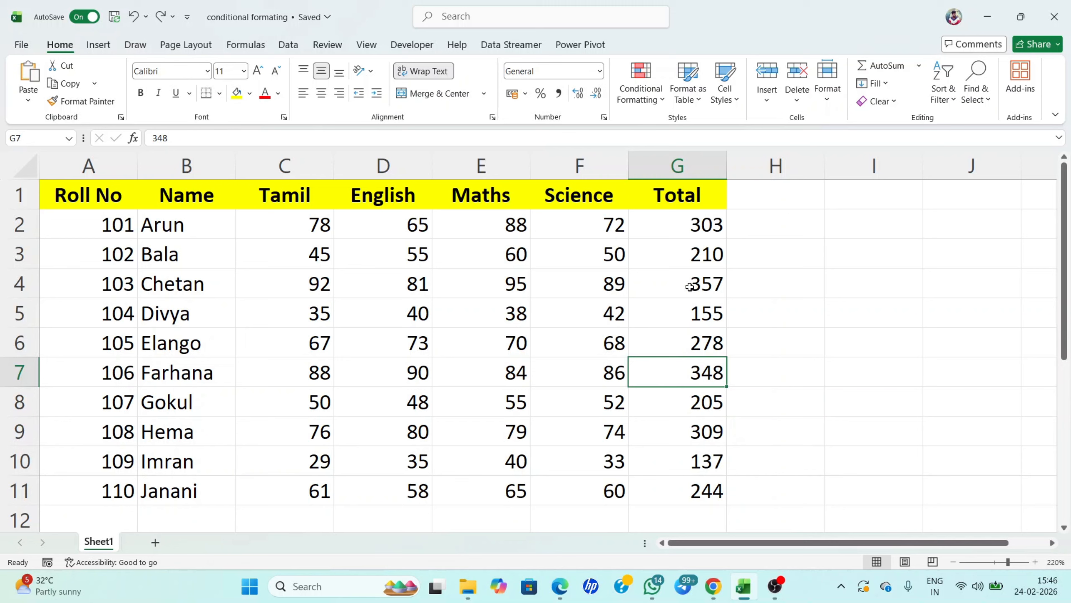
{"action": "left_click", "coordinate": [687, 289]}
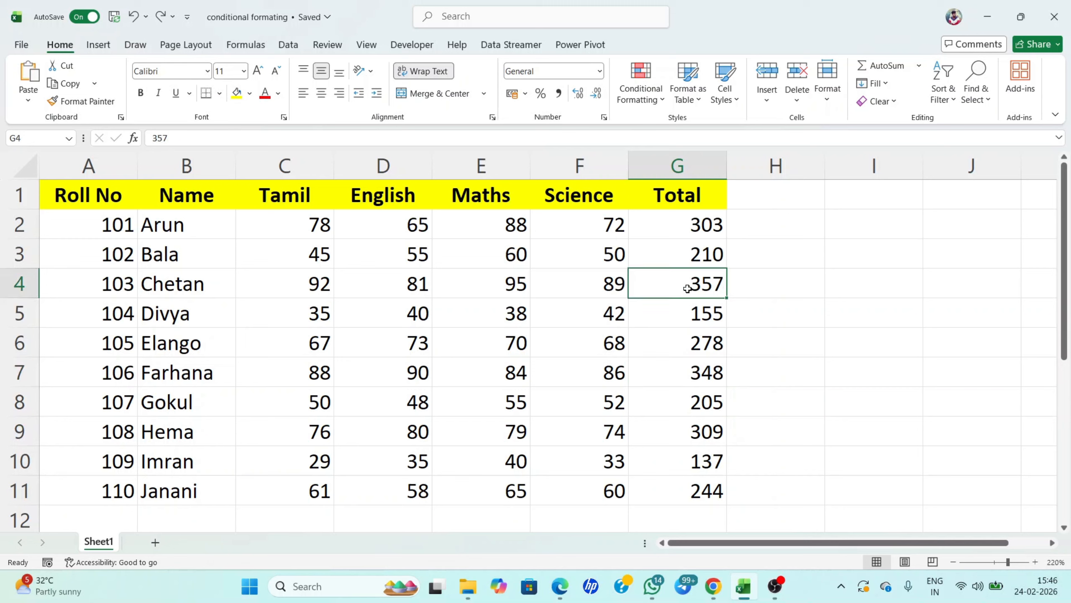
{"action": "left_click", "coordinate": [683, 228]}
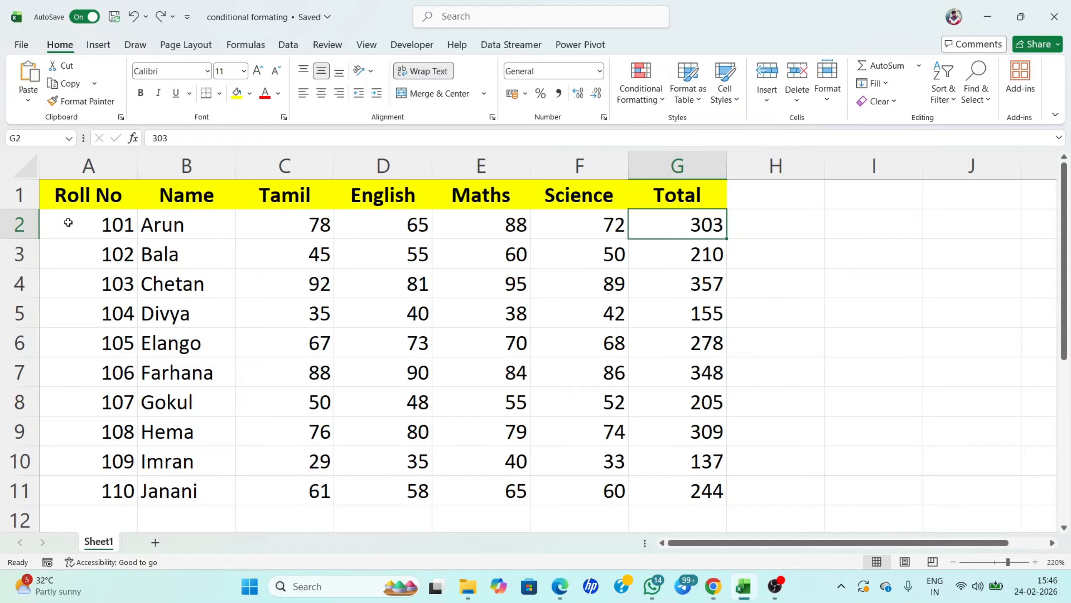
{"action": "left_click_drag", "start_coordinate": [71, 220], "coordinate": [677, 490]}
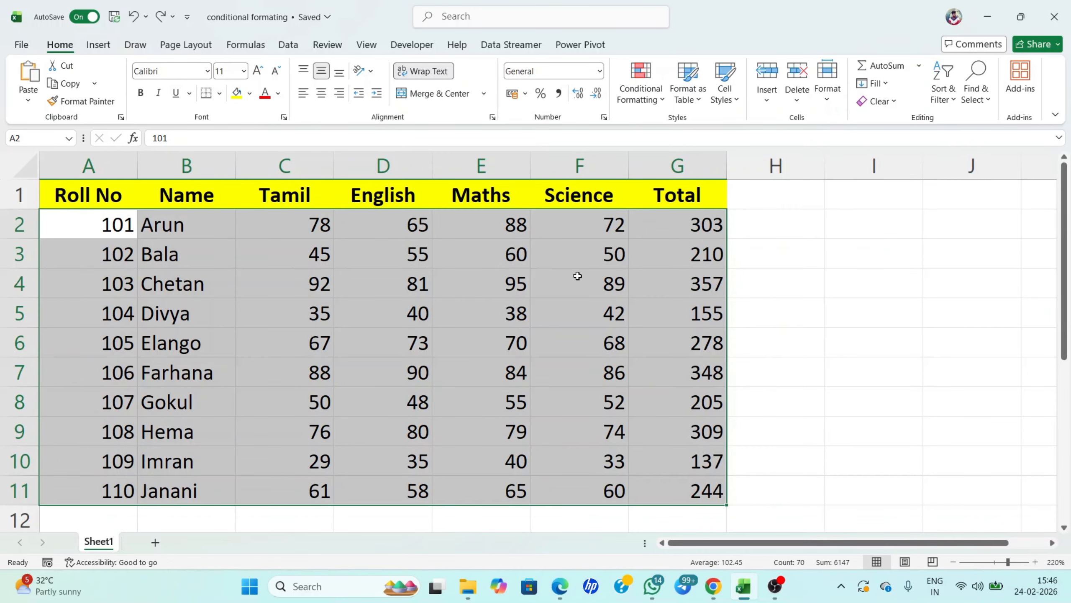
{"action": "left_click", "coordinate": [769, 255]}
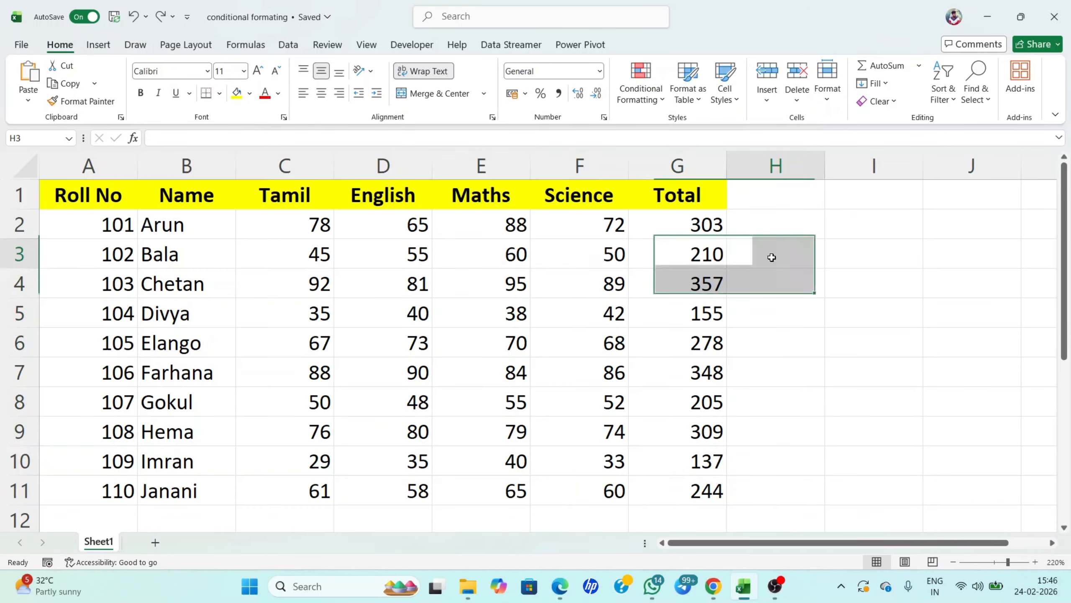
{"action": "left_click", "coordinate": [680, 220]}
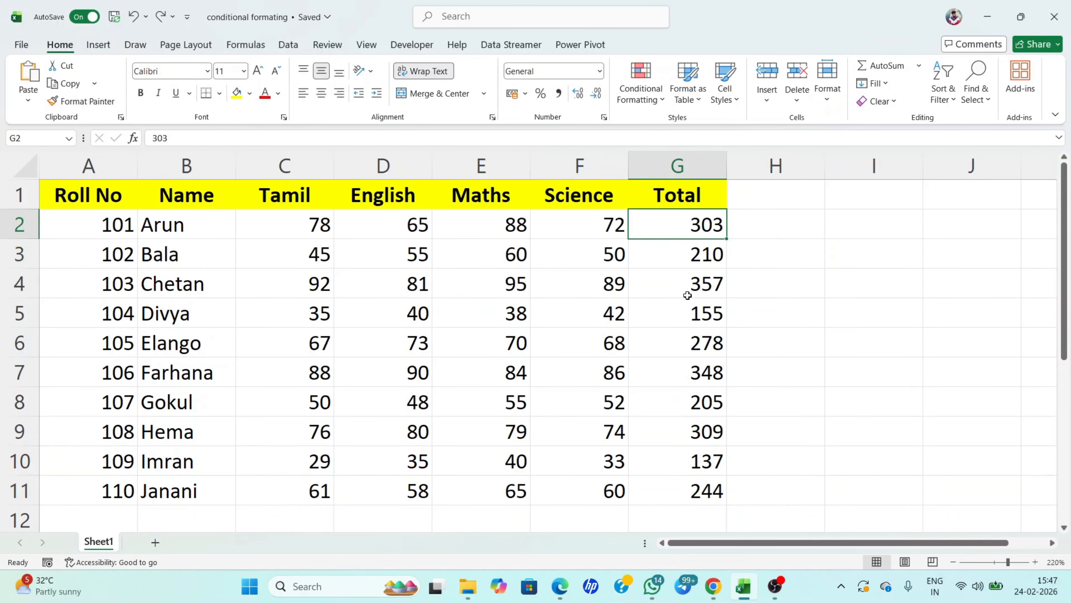
{"action": "left_click", "coordinate": [687, 262]}
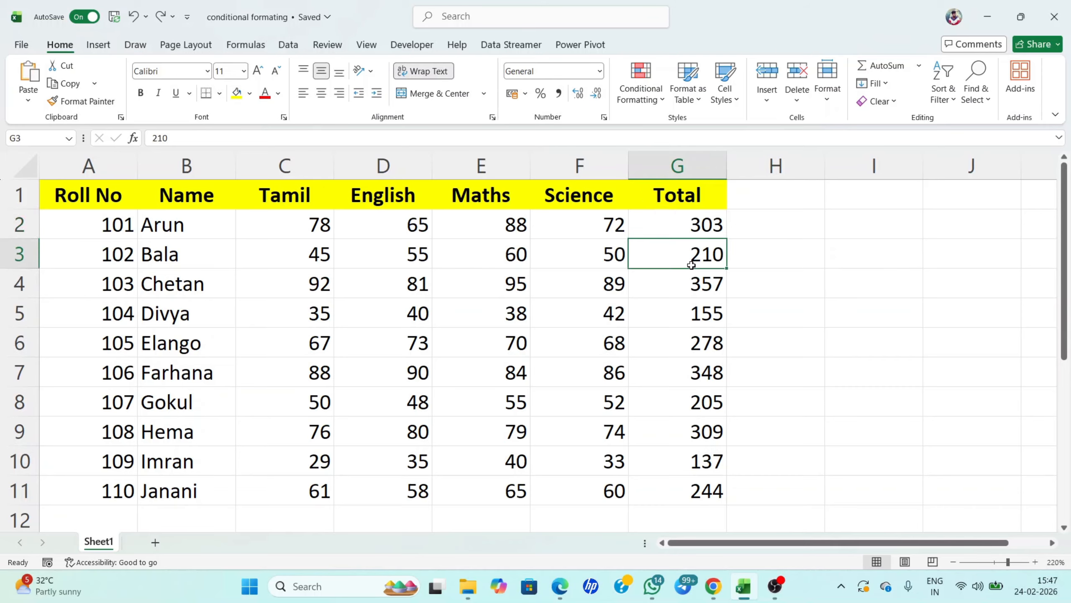
Step: Try a manual light blue fill on the total in cell G4, and undo it
{"action": "left_click", "coordinate": [680, 288]}
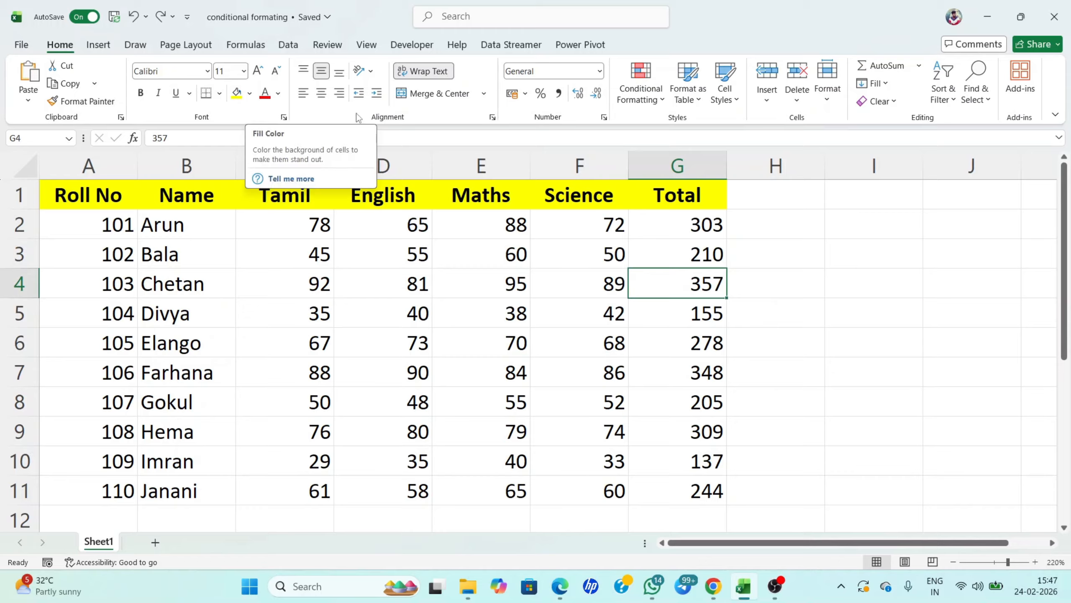
{"action": "left_click", "coordinate": [250, 93]}
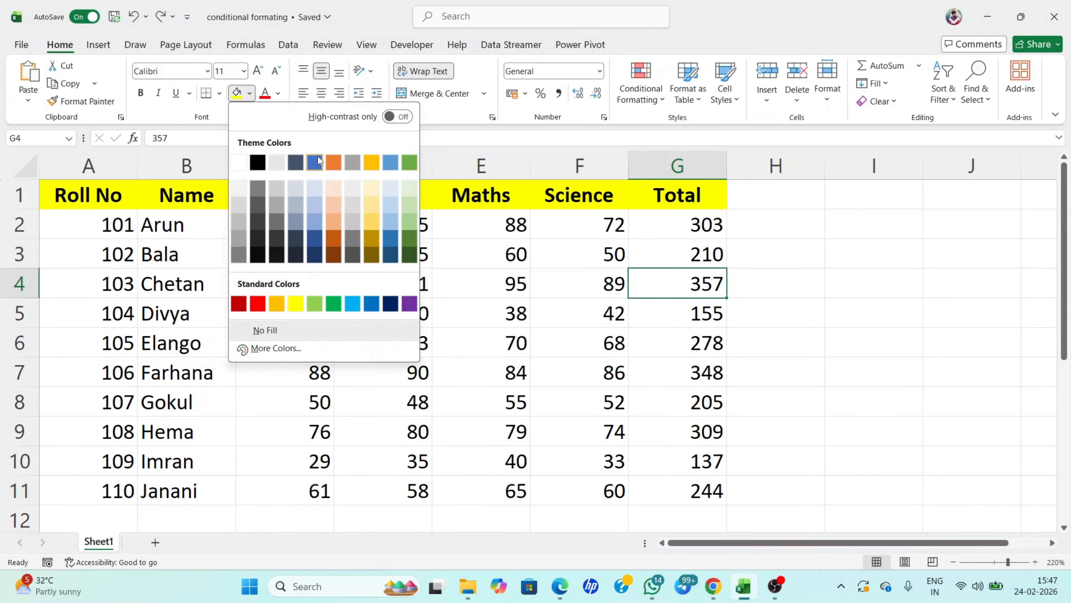
{"action": "left_click", "coordinate": [390, 219]}
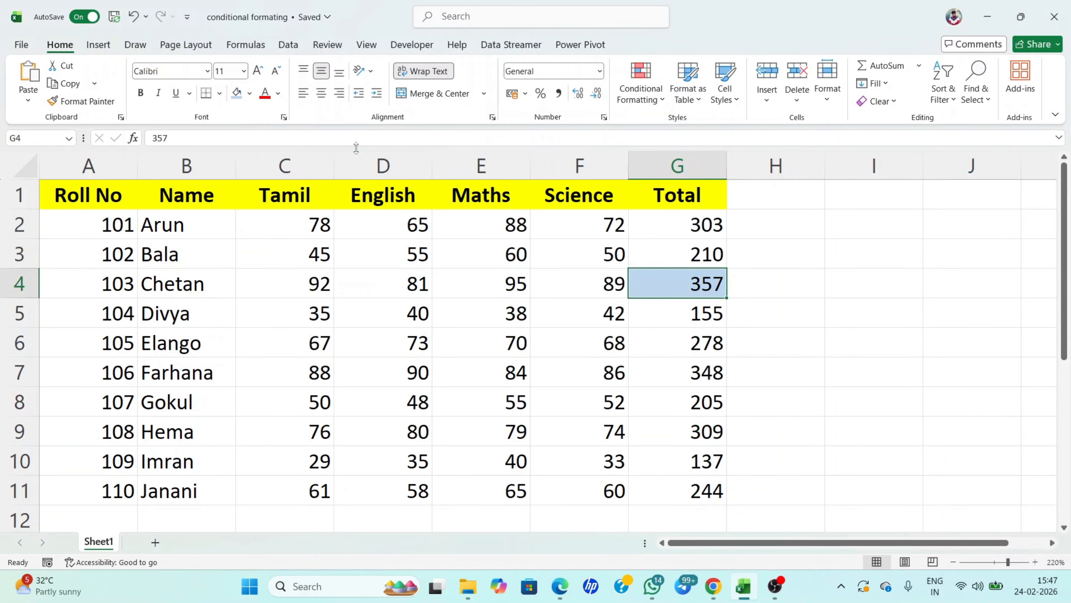
{"action": "key", "text": "ctrl+z"}
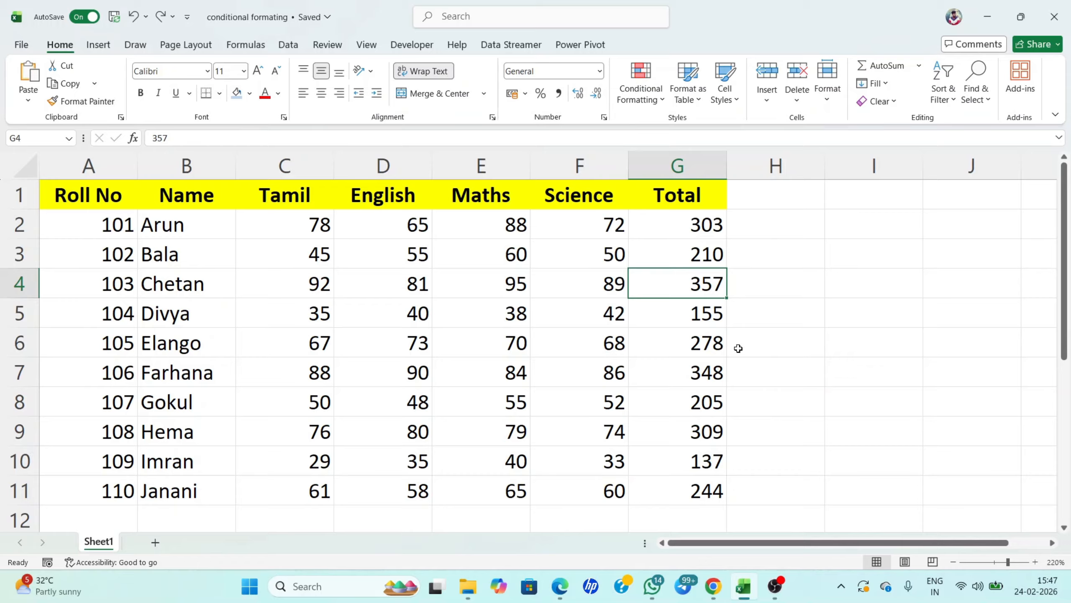
Step: Select the totals in G2:G11 and look through the available conditional formatting rule types, including top/bottom rules and icon sets
{"action": "left_click_drag", "start_coordinate": [676, 225], "coordinate": [696, 492]}
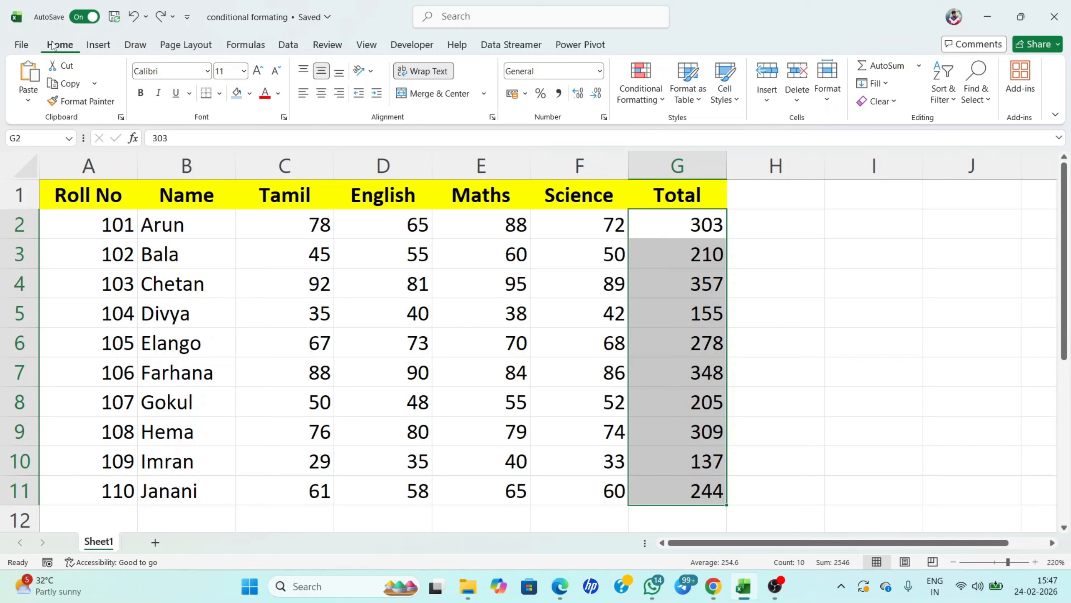
{"action": "left_click", "coordinate": [657, 102]}
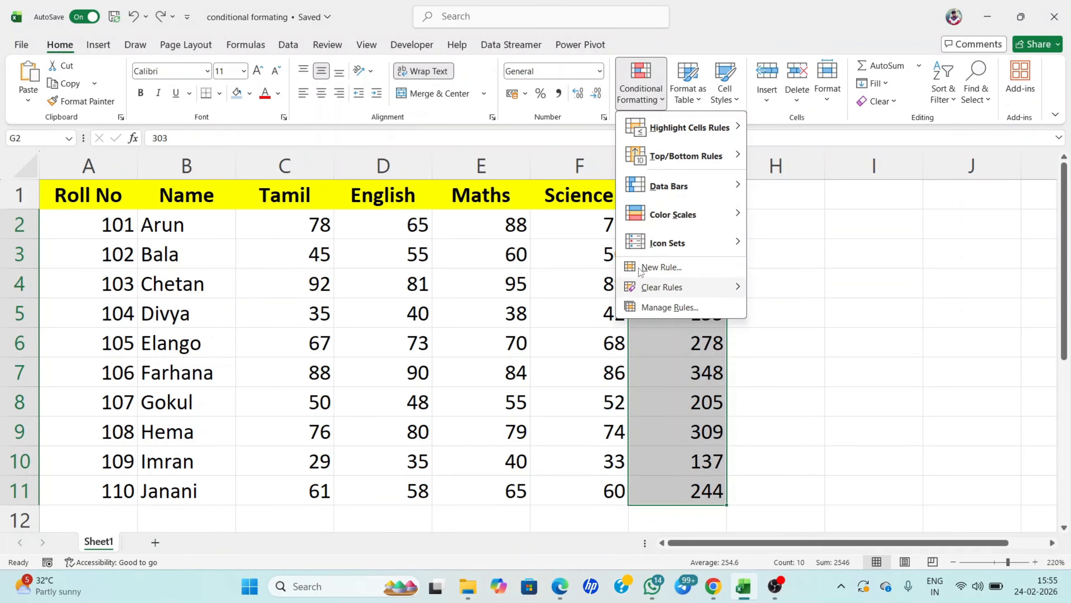
{"action": "mouse_move", "coordinate": [668, 168]}
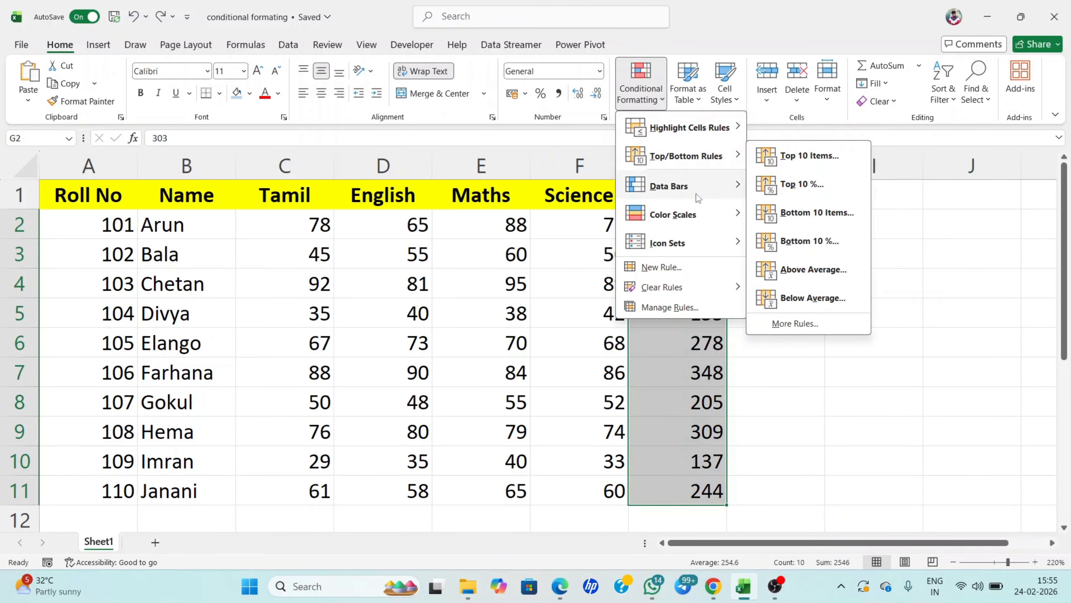
{"action": "mouse_move", "coordinate": [705, 225]}
{"action": "mouse_move", "coordinate": [709, 244]}
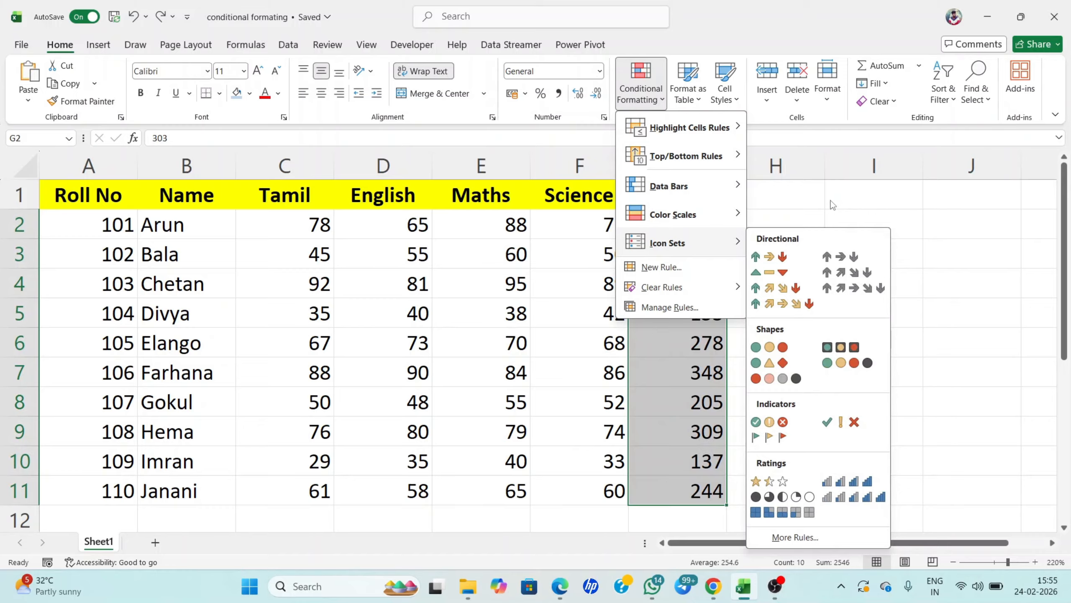
{"action": "left_click", "coordinate": [792, 194]}
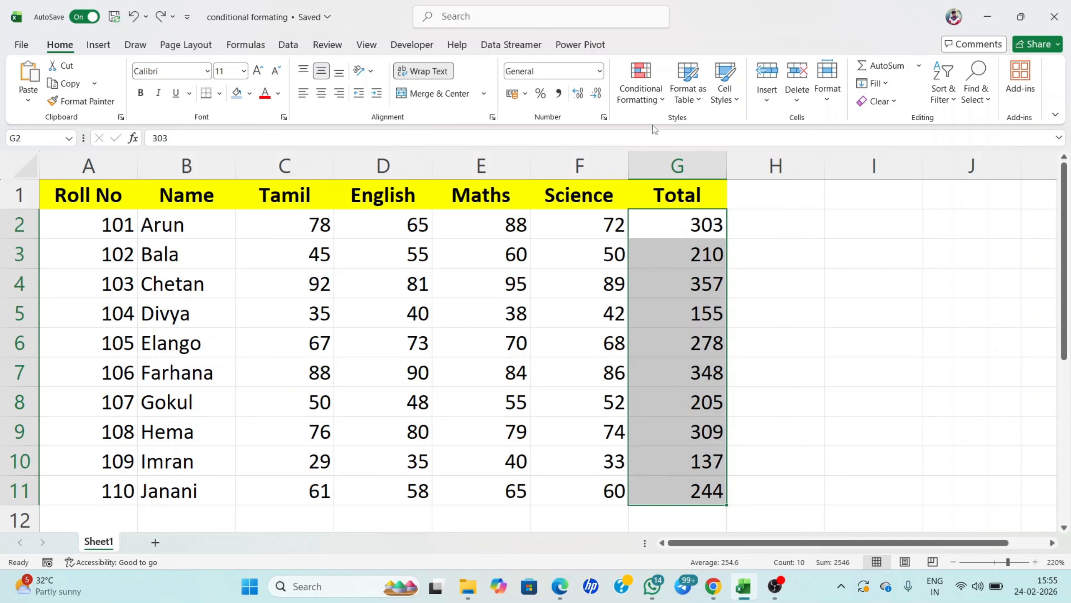
Step: Highlight the totals in G2:G11 that are greater than 300 with Green Fill with Dark Green Text
{"action": "mouse_move", "coordinate": [672, 511]}
{"action": "left_click", "coordinate": [653, 101]}
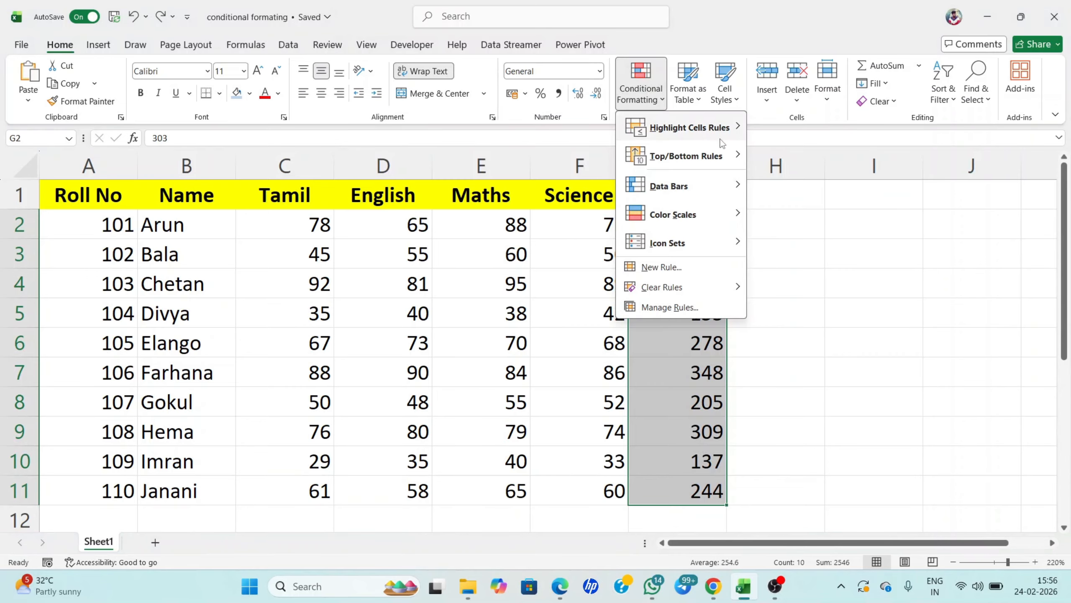
{"action": "mouse_move", "coordinate": [721, 139]}
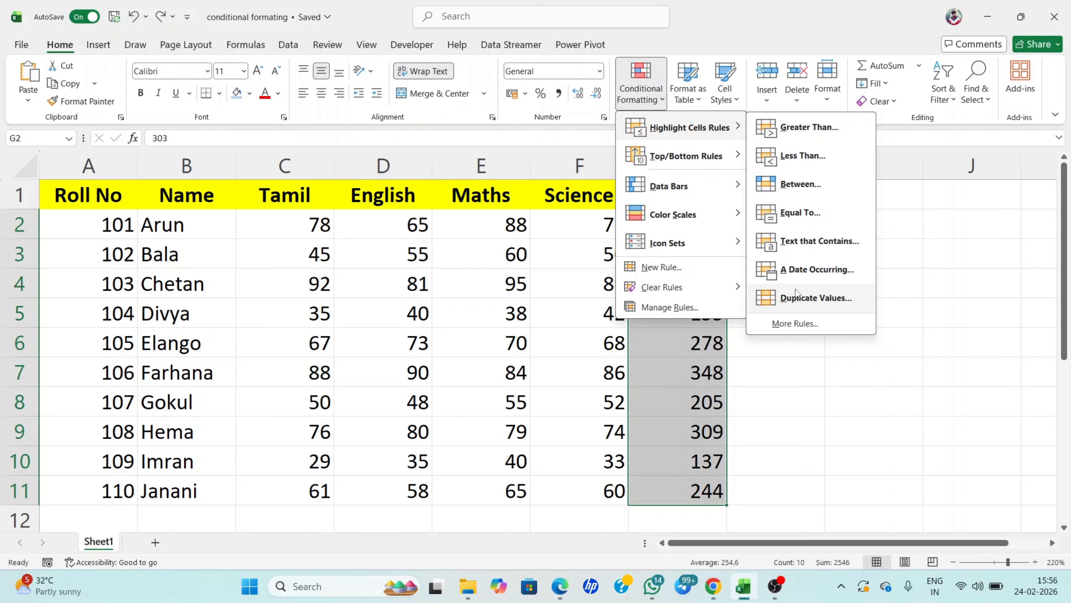
{"action": "left_click", "coordinate": [812, 130]}
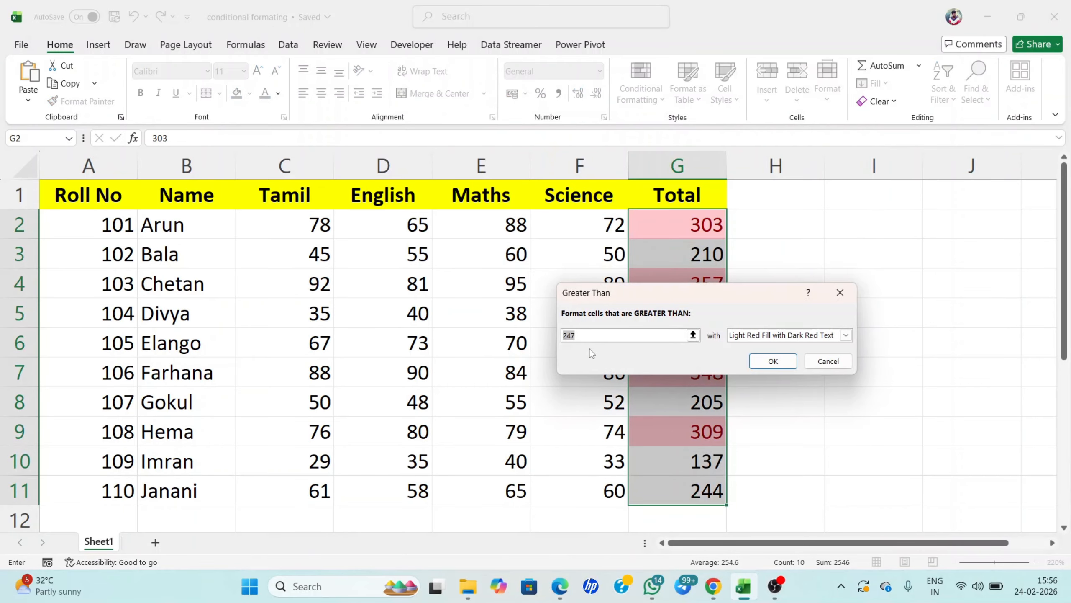
{"action": "left_click", "coordinate": [588, 335]}
{"action": "key", "text": "BackSpace"}
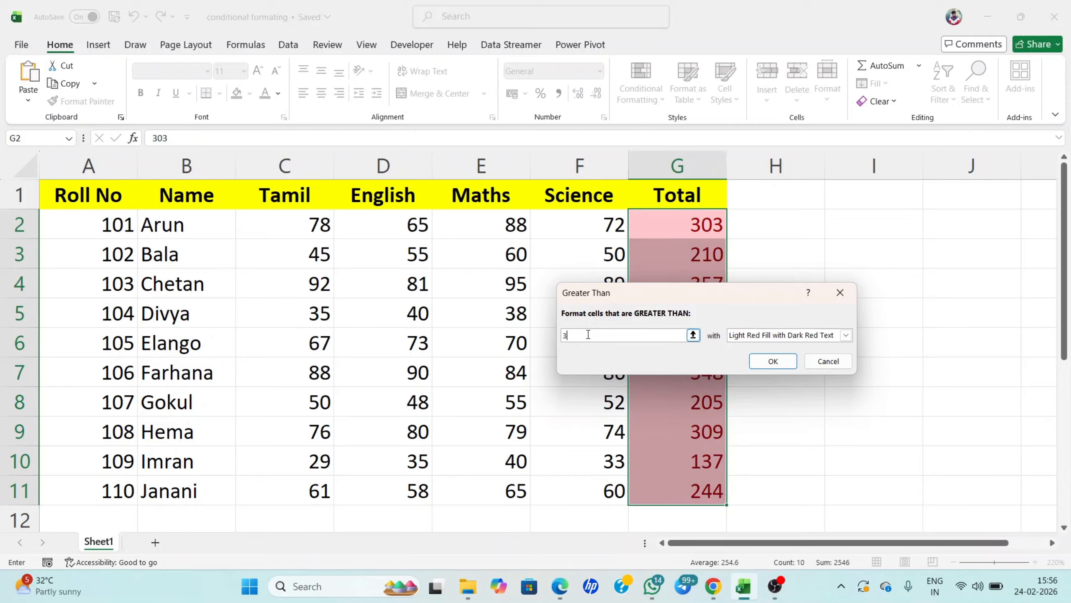
{"action": "type", "text": "300"}
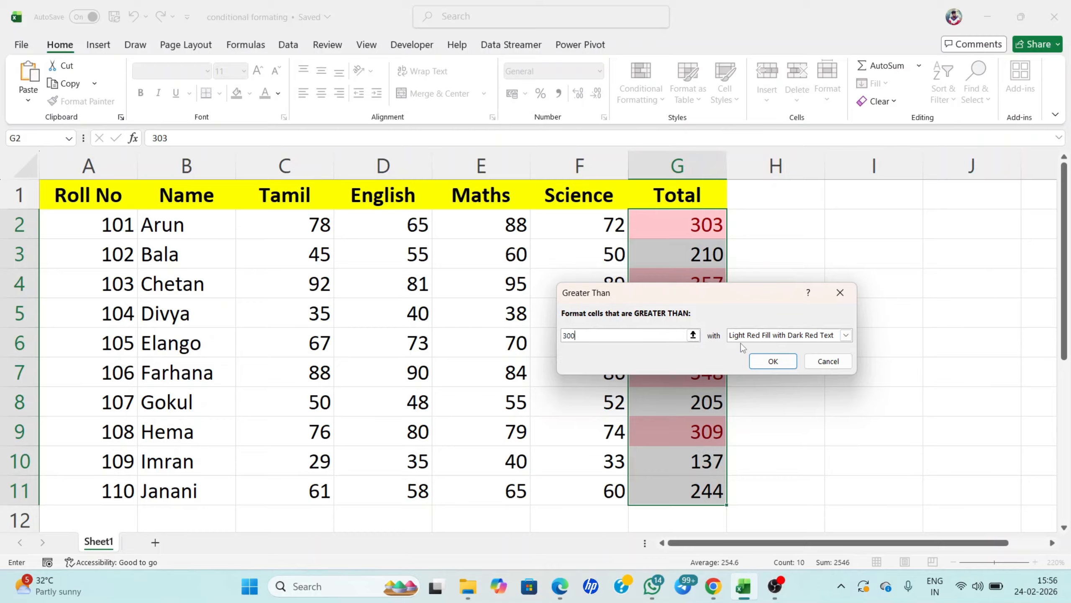
{"action": "left_click", "coordinate": [846, 335]}
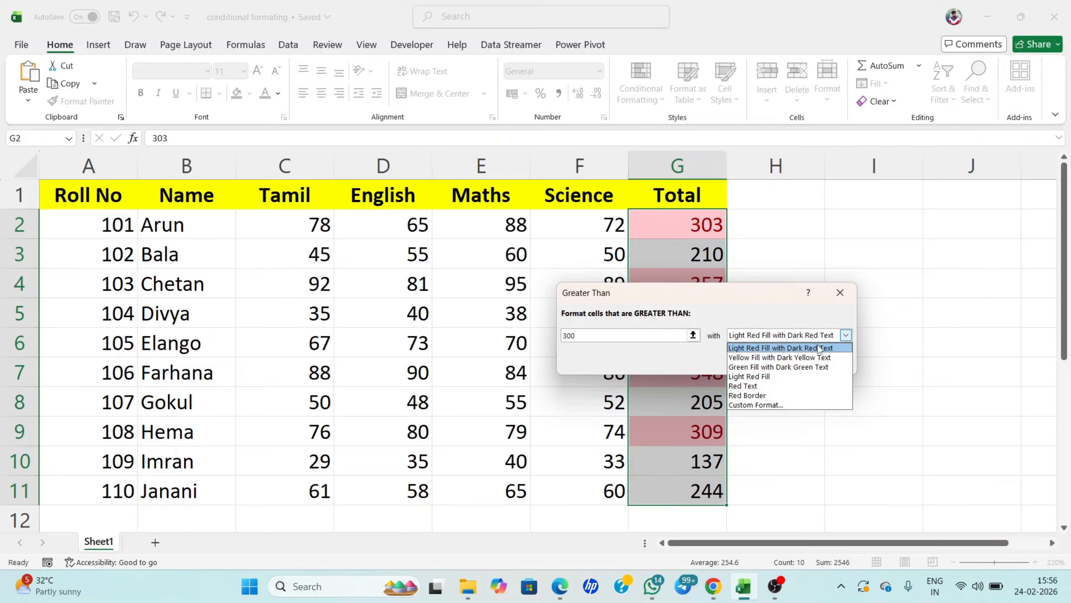
{"action": "left_click", "coordinate": [753, 367]}
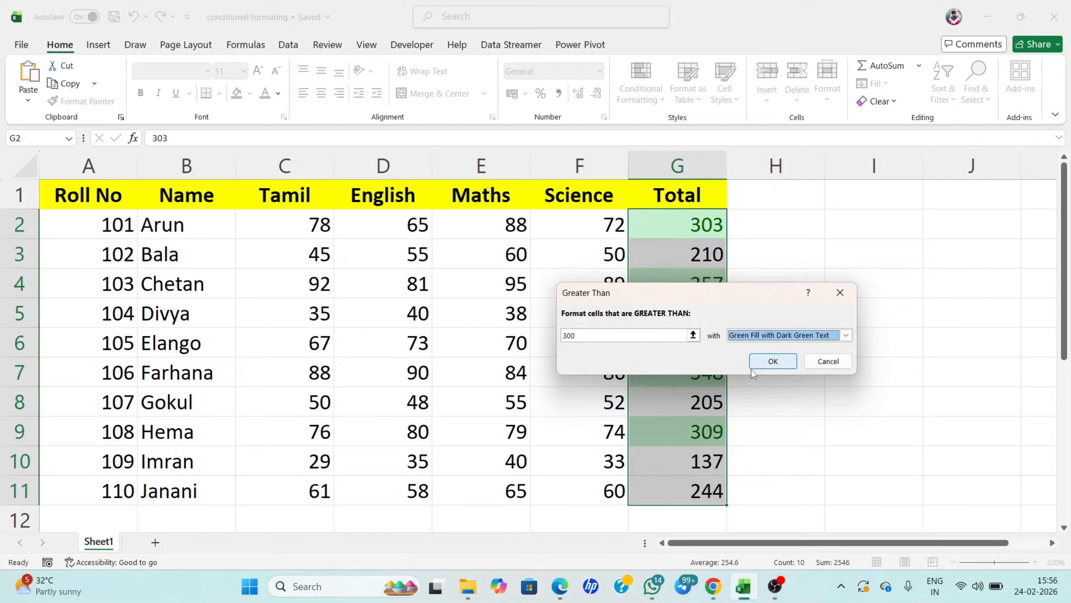
{"action": "left_click", "coordinate": [773, 362]}
{"action": "left_click", "coordinate": [745, 267]}
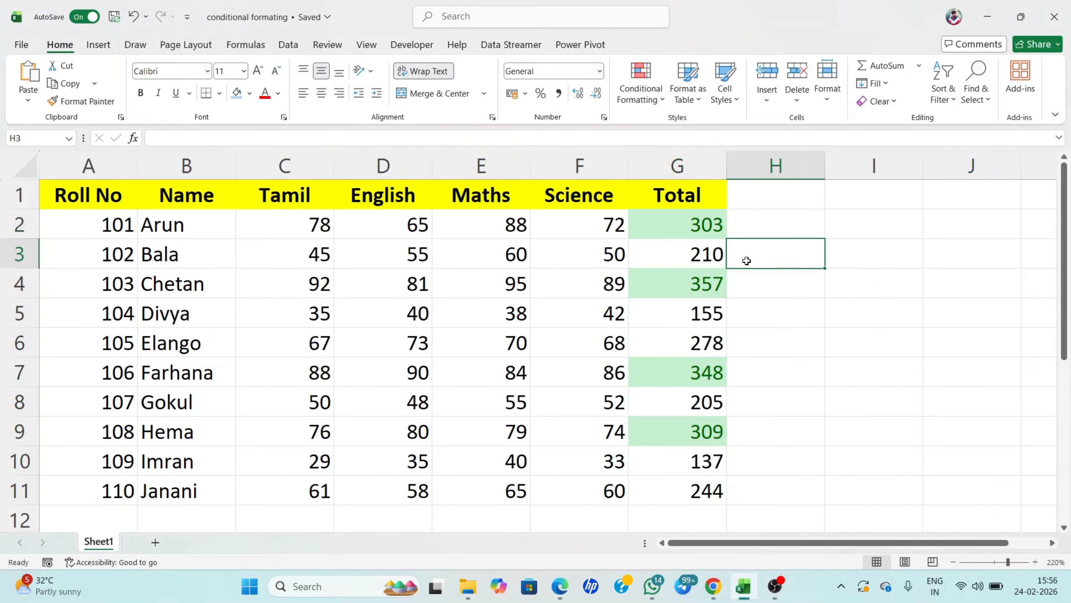
Step: Examine the green-highlighted totals in column G and look through the Highlight Cells Rules options for G2:G11
{"action": "left_click", "coordinate": [664, 228]}
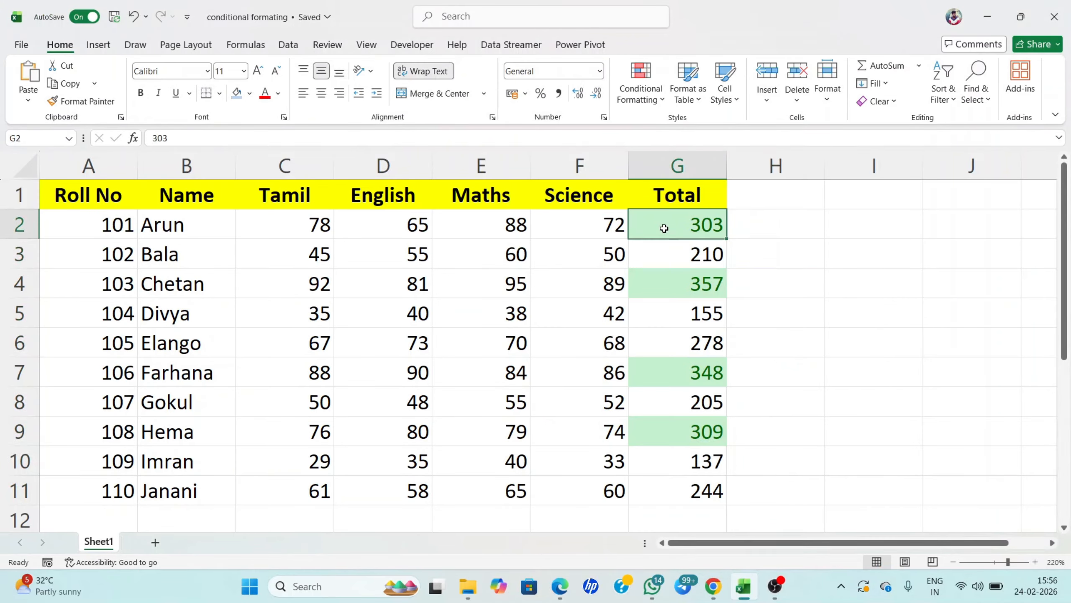
{"action": "left_click", "coordinate": [673, 281]}
{"action": "left_click", "coordinate": [686, 370]}
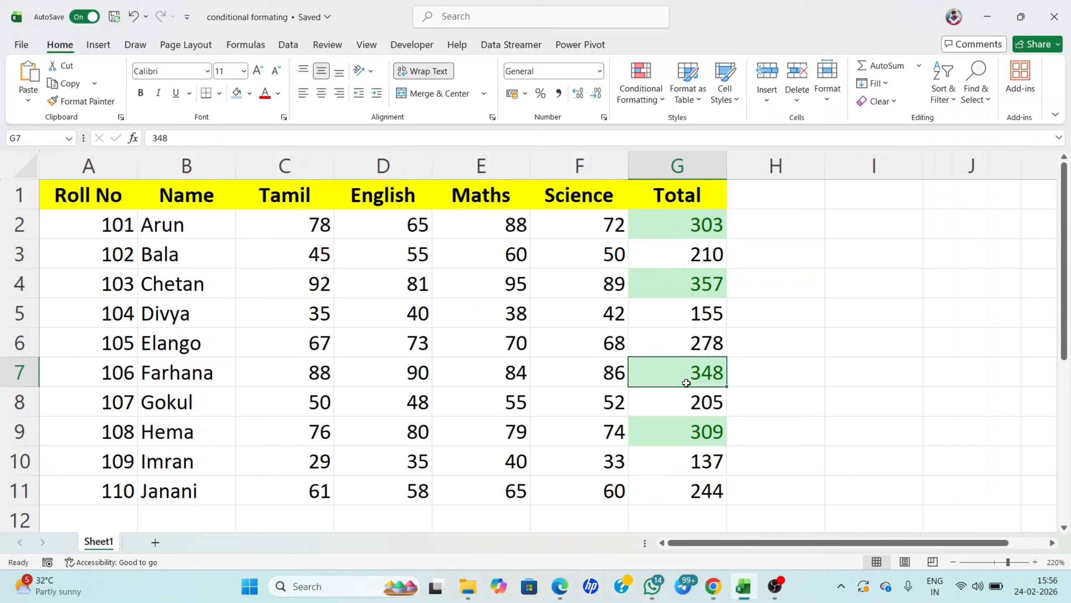
{"action": "left_click", "coordinate": [675, 439]}
{"action": "left_click", "coordinate": [671, 377]}
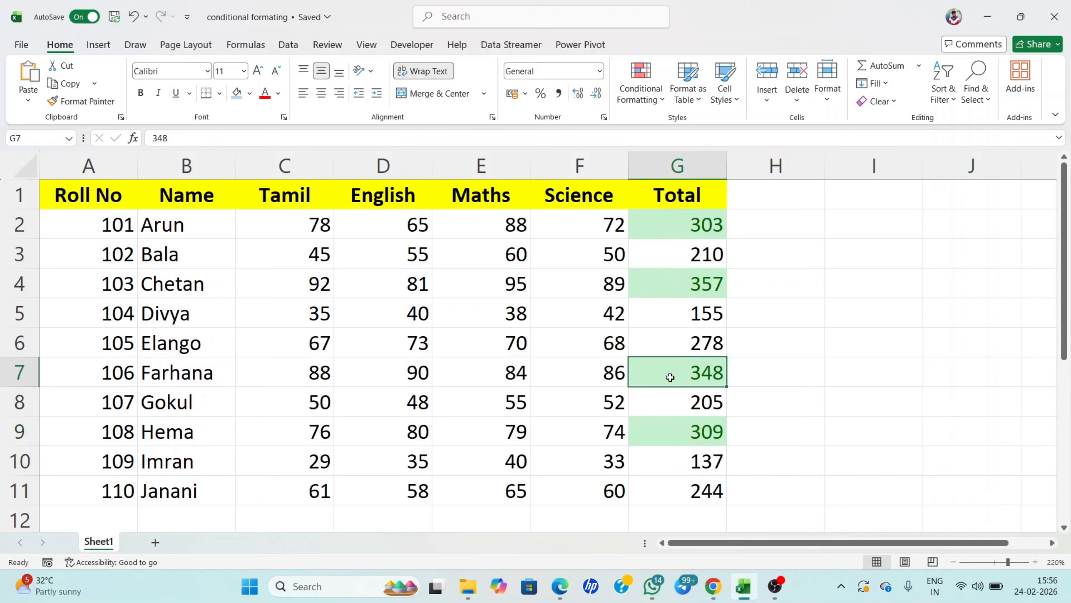
{"action": "left_click", "coordinate": [684, 287]}
{"action": "left_click_drag", "start_coordinate": [673, 230], "coordinate": [686, 481]}
{"action": "left_click", "coordinate": [658, 102]}
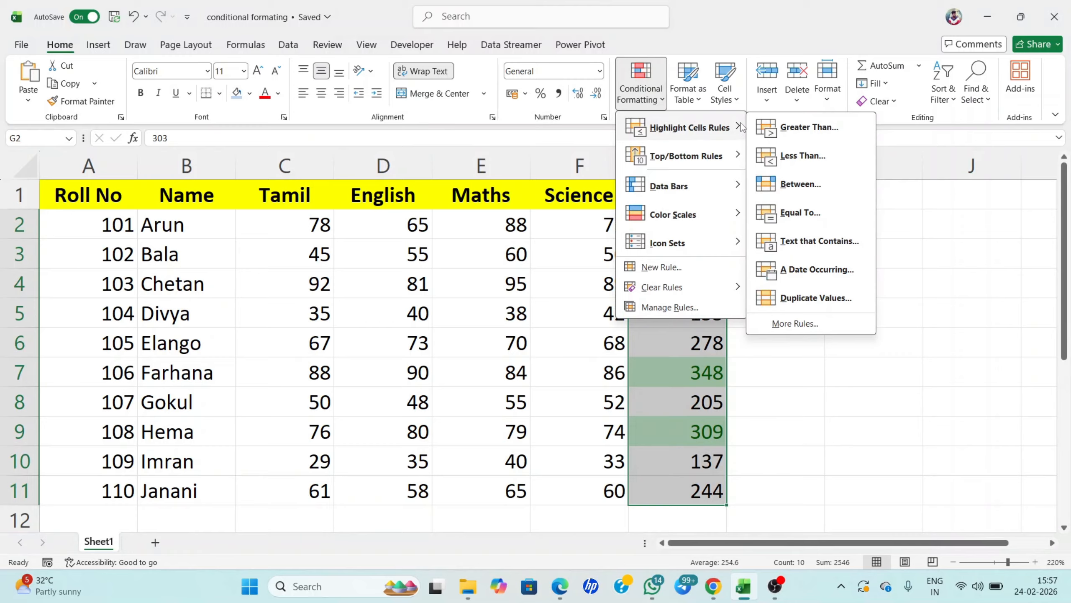
{"action": "left_click", "coordinate": [793, 403]}
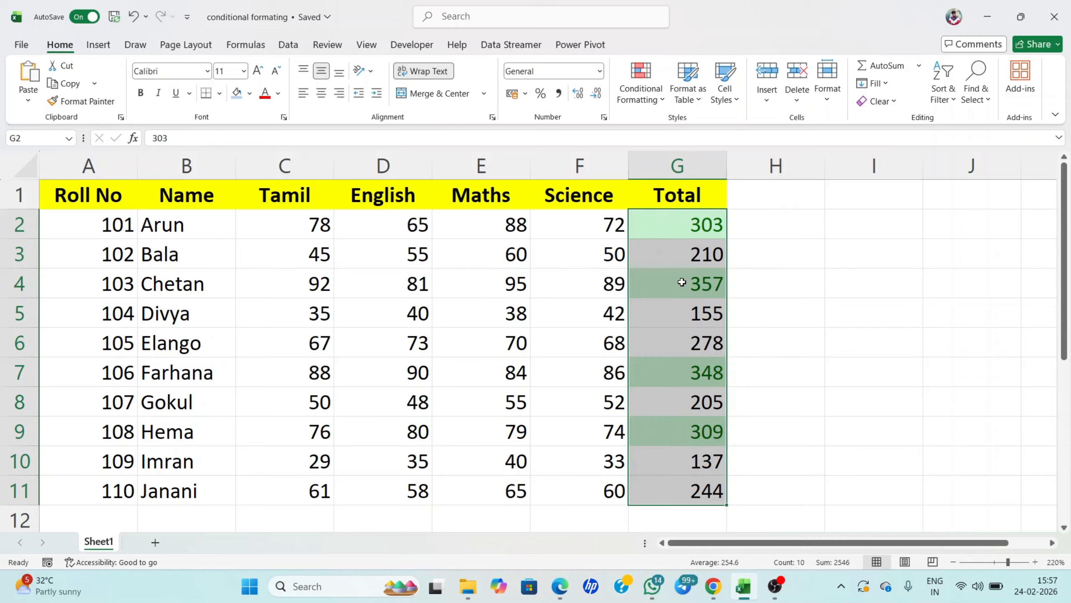
{"action": "left_click", "coordinate": [762, 260]}
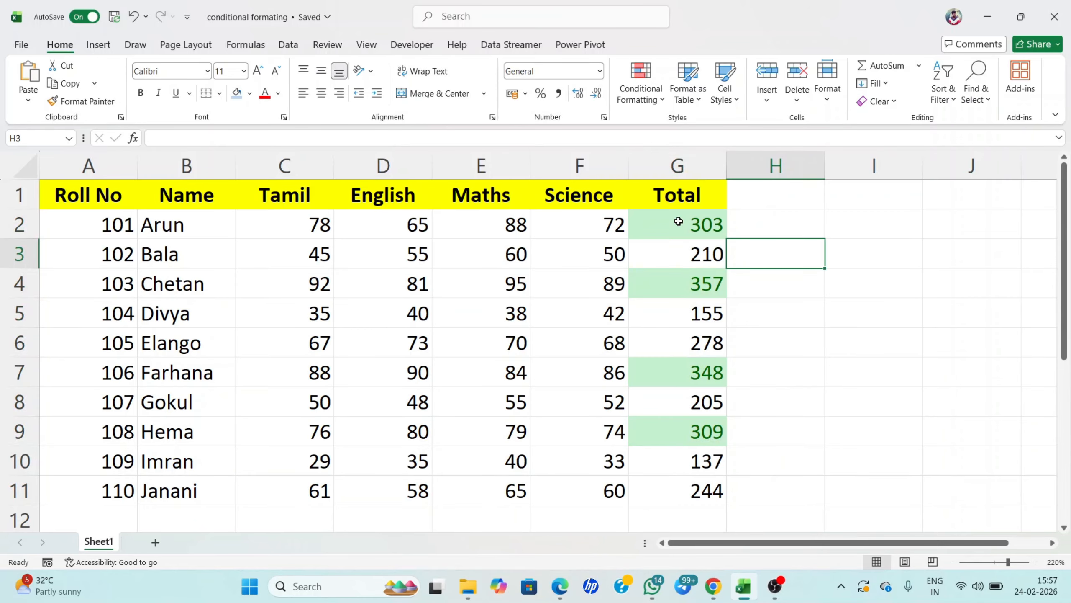
Step: Highlight the totals in G2:G11 that are less than 200 with Light Red Fill with Dark Red Text
{"action": "left_click_drag", "start_coordinate": [699, 222], "coordinate": [694, 490]}
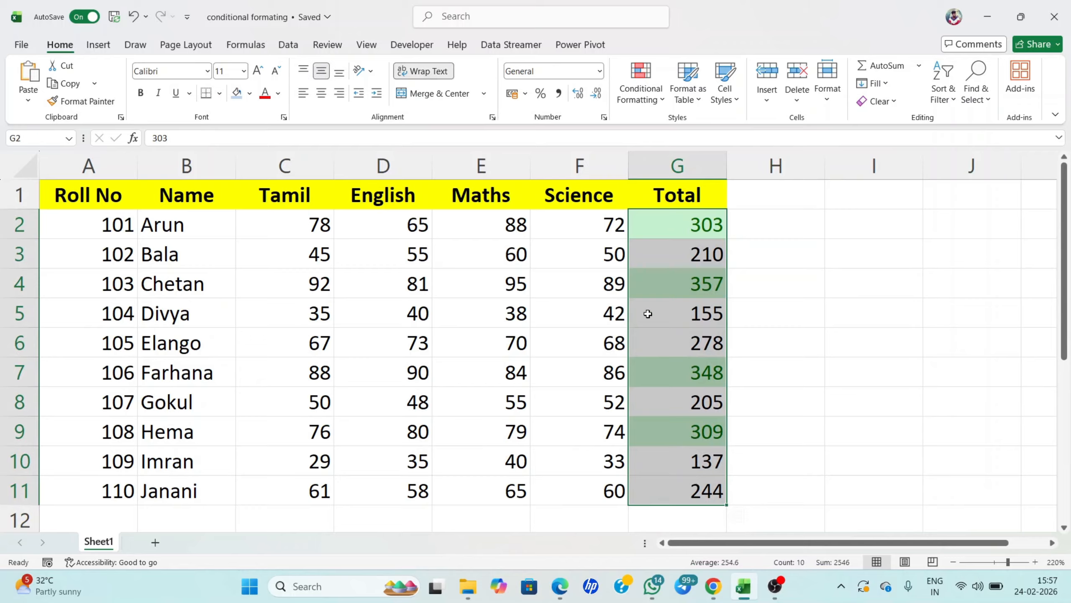
{"action": "left_click", "coordinate": [657, 106]}
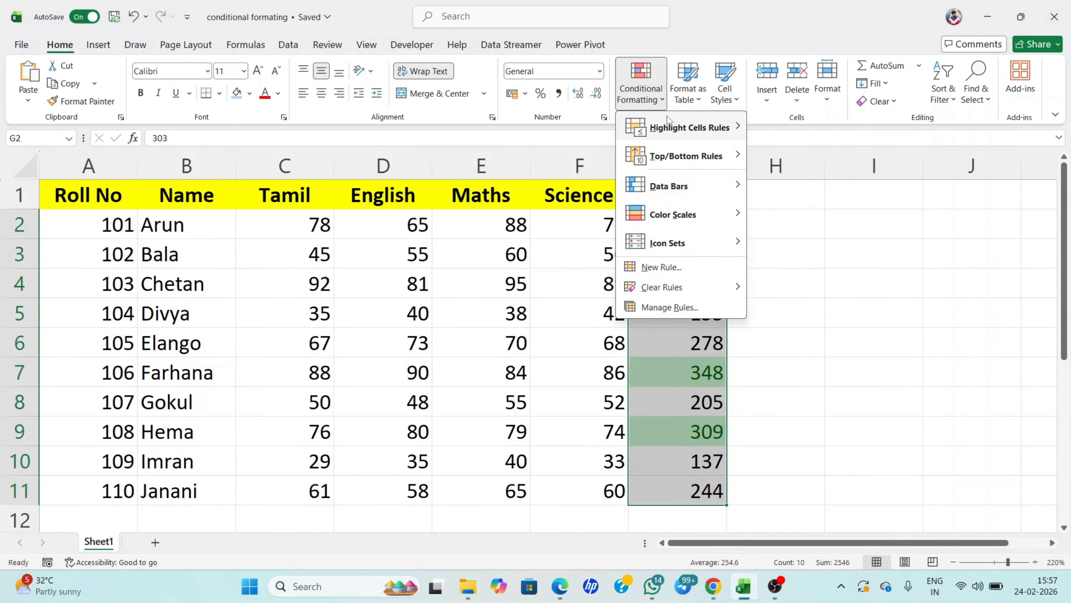
{"action": "mouse_move", "coordinate": [719, 132]}
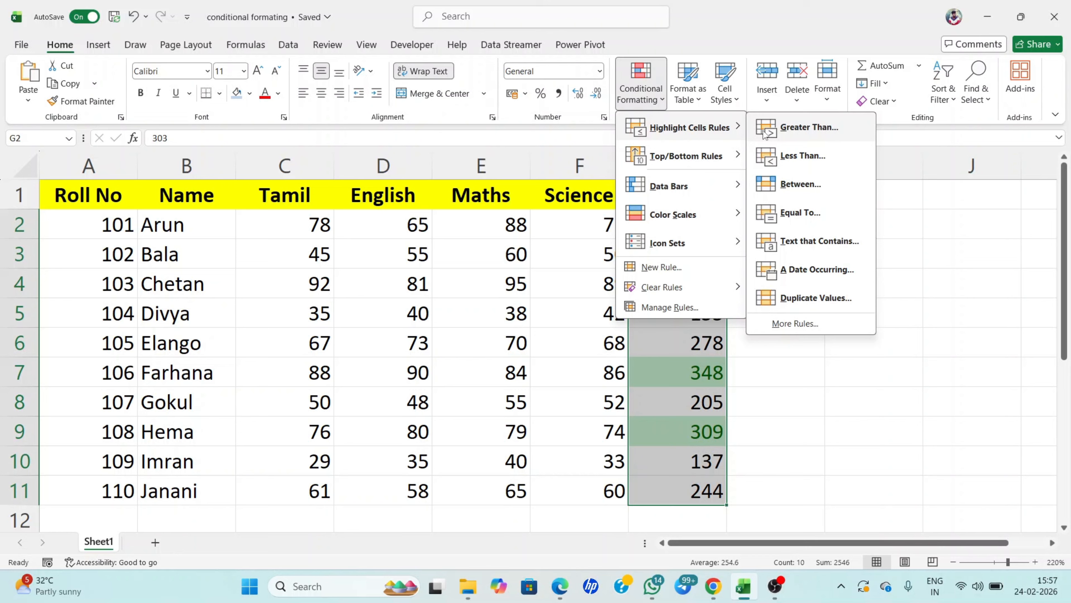
{"action": "left_click", "coordinate": [798, 155]}
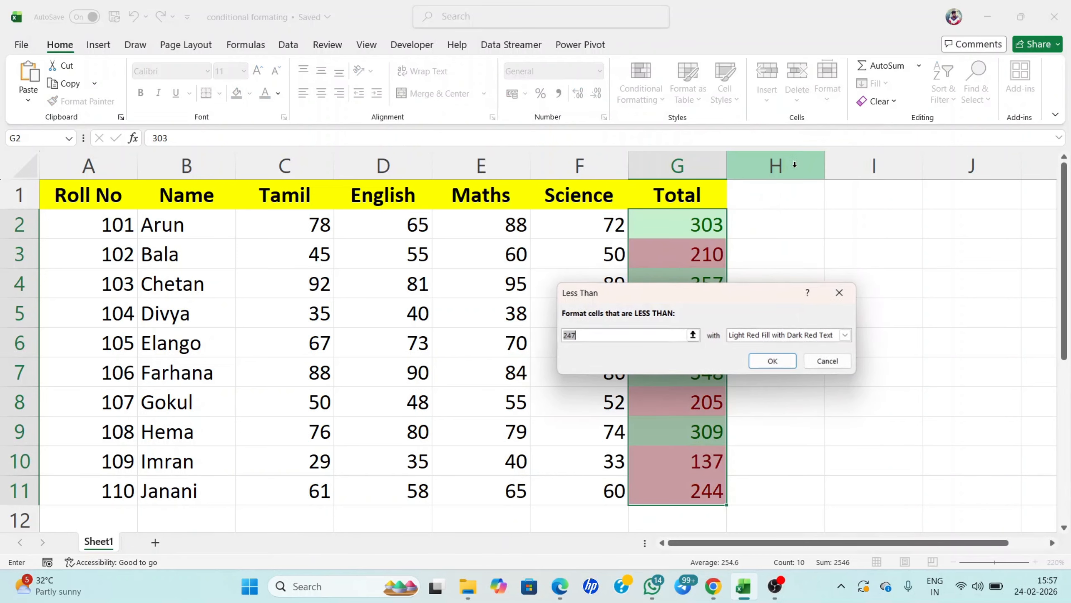
{"action": "left_click", "coordinate": [650, 336]}
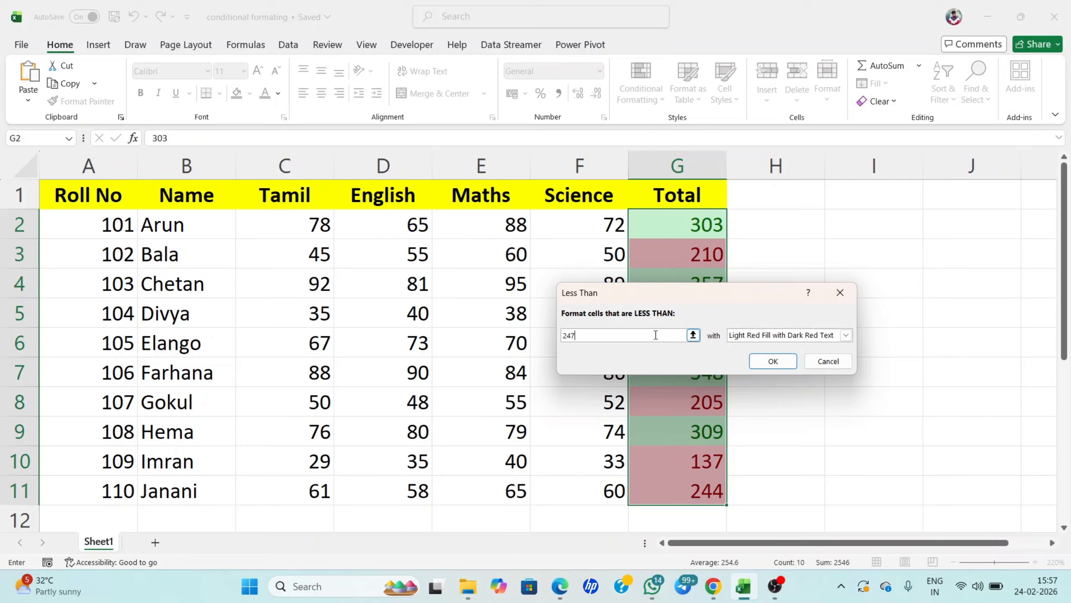
{"action": "key", "text": "BackSpace"}
{"action": "key", "text": "BackSpace"}
{"action": "type", "text": "0"}
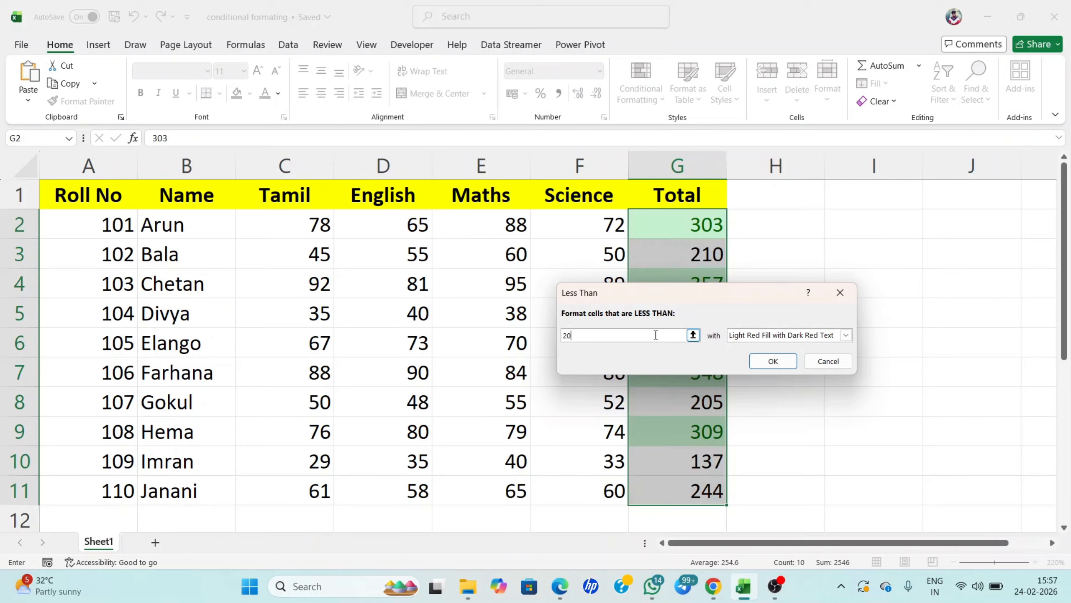
{"action": "type", "text": "0"}
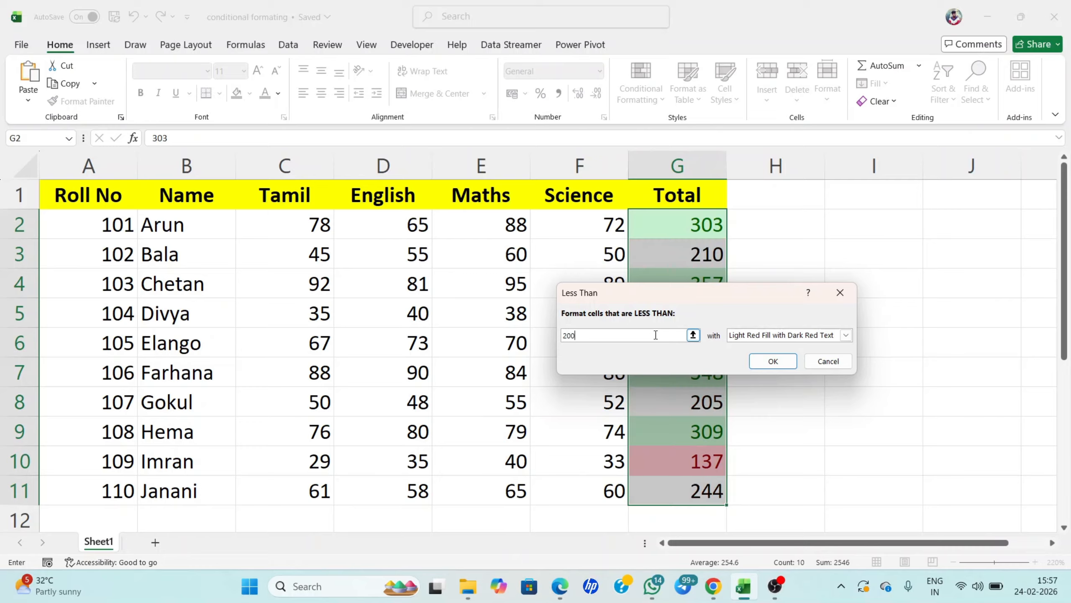
{"action": "left_click", "coordinate": [772, 361]}
{"action": "left_click", "coordinate": [781, 384]}
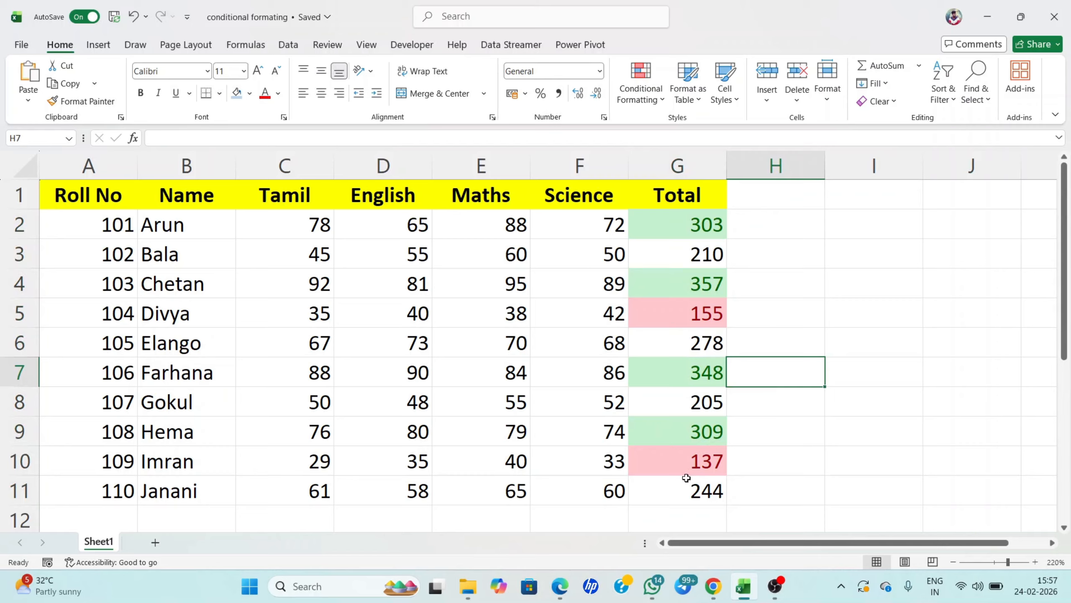
Step: Examine the green, red and unformatted totals in column G to compare them against both highlighting rules
{"action": "left_click", "coordinate": [685, 462]}
{"action": "left_click", "coordinate": [705, 308]}
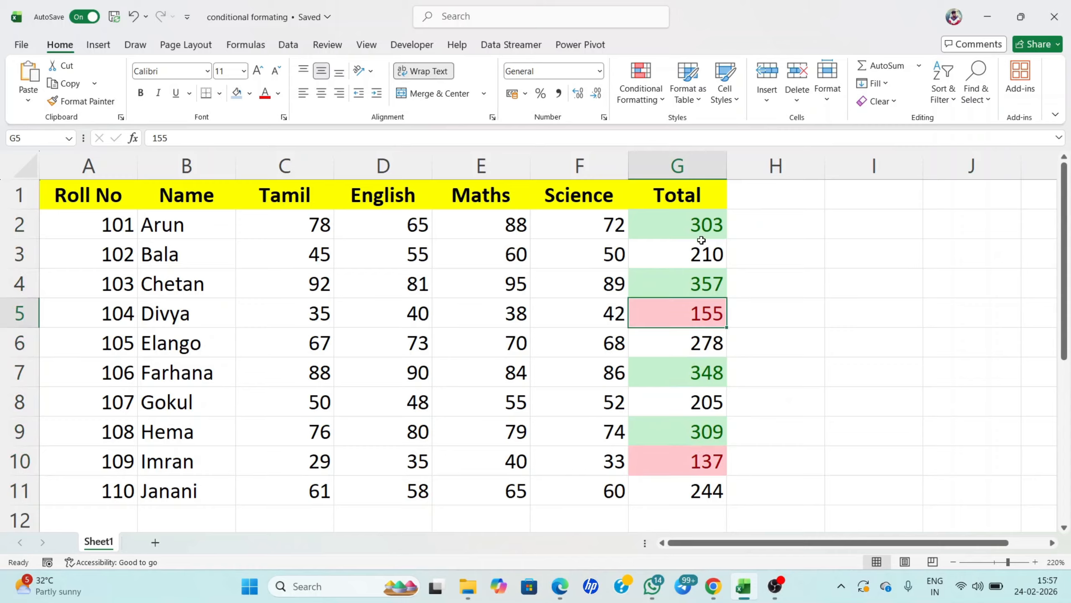
{"action": "left_click", "coordinate": [699, 222]}
{"action": "left_click", "coordinate": [702, 265]}
{"action": "left_click", "coordinate": [686, 371]}
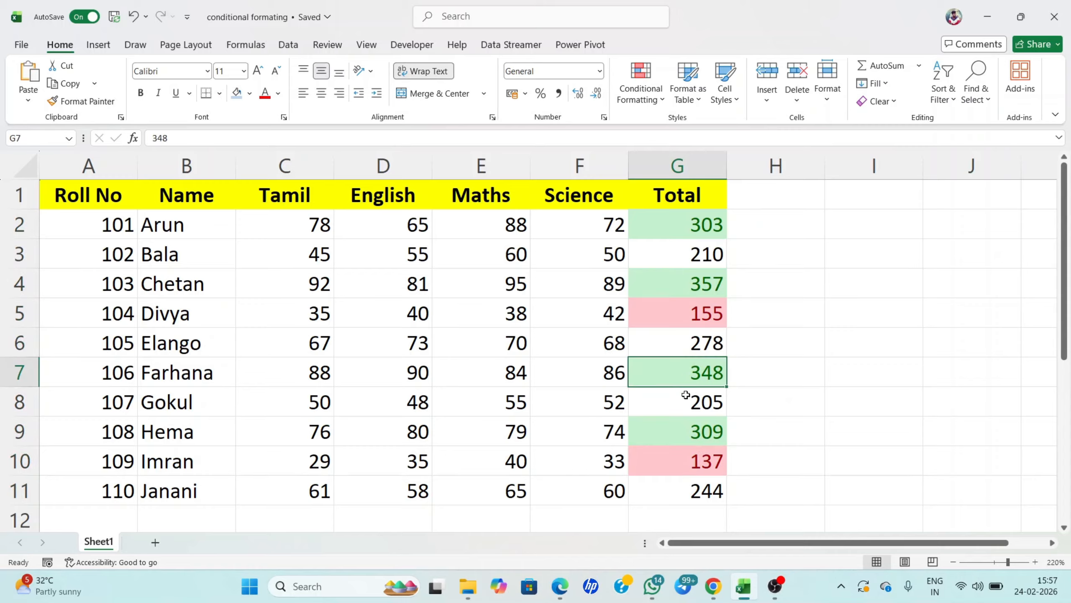
{"action": "left_click", "coordinate": [691, 490]}
{"action": "left_click", "coordinate": [795, 390]}
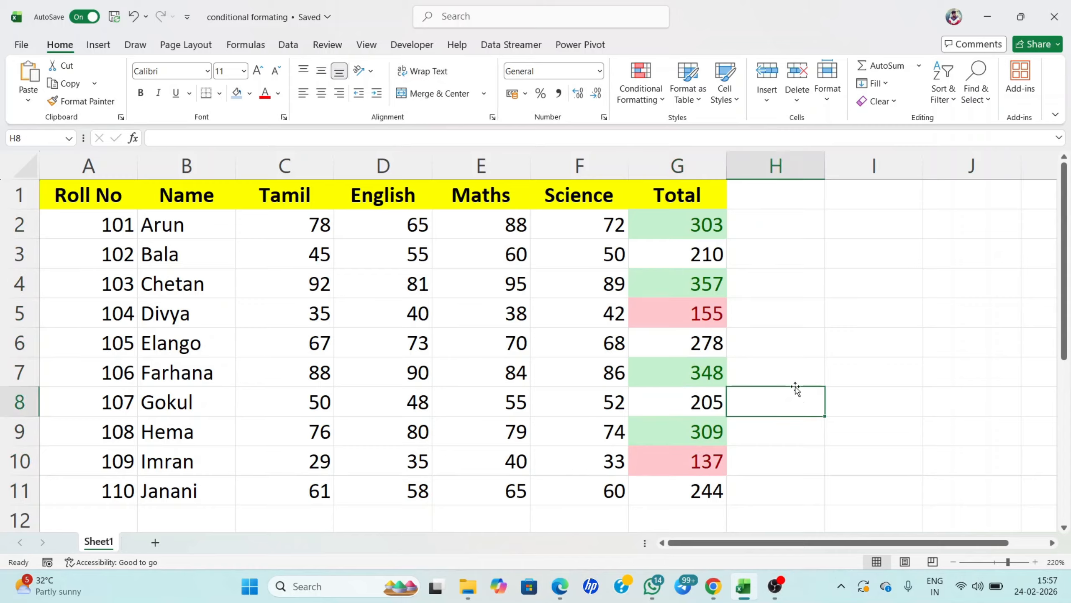
{"action": "left_click", "coordinate": [674, 227]}
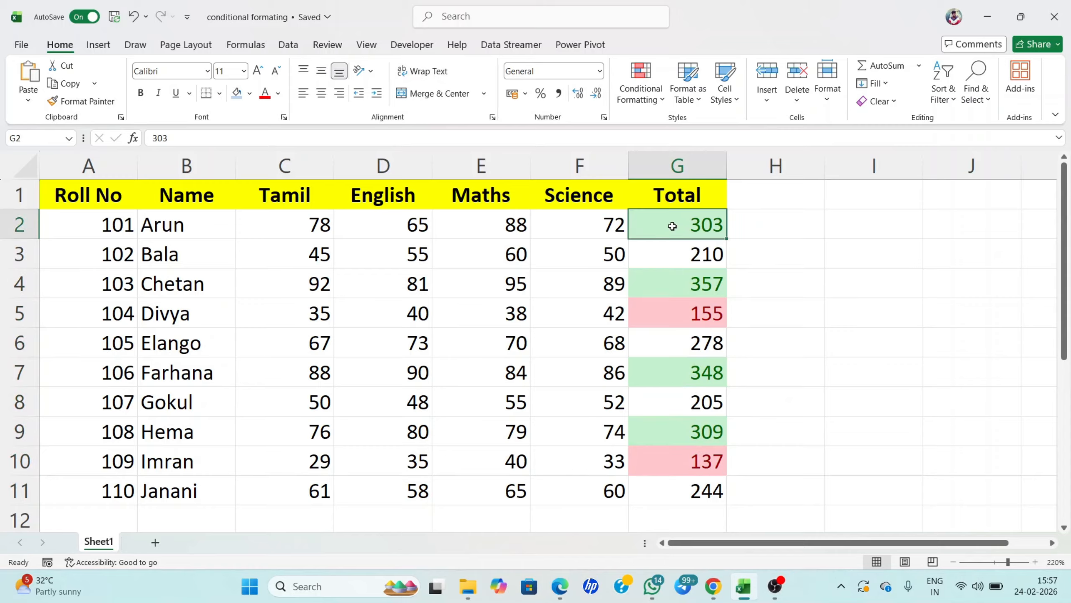
{"action": "left_click", "coordinate": [686, 279]}
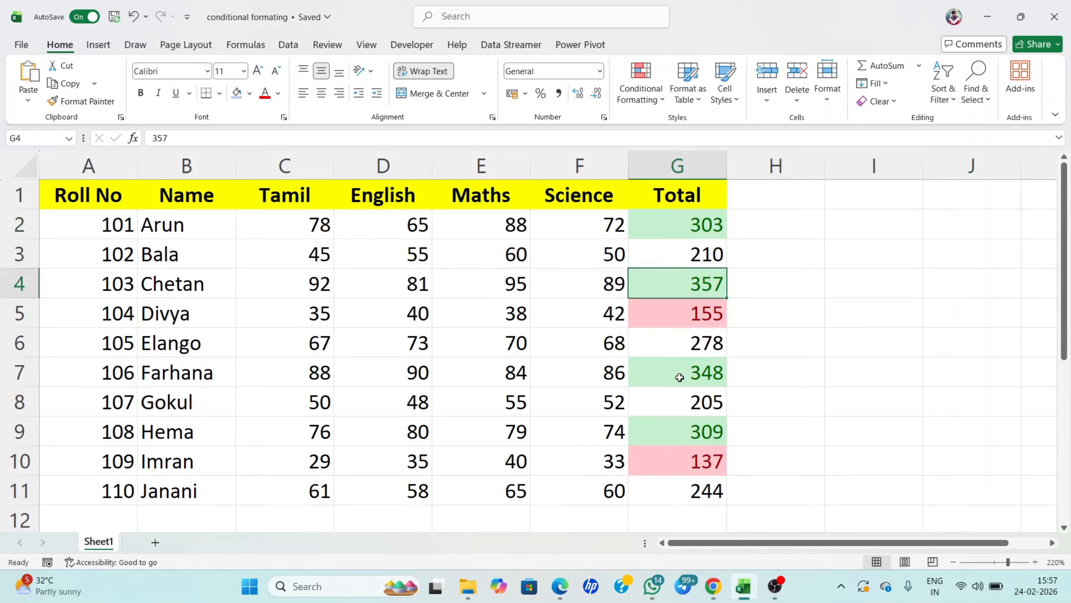
{"action": "left_click", "coordinate": [688, 315]}
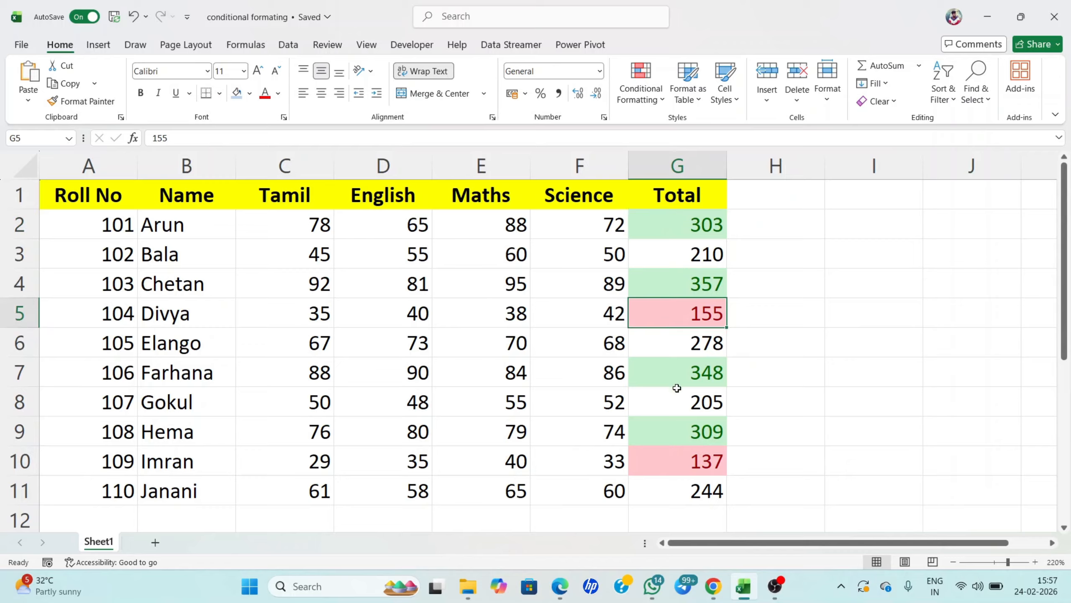
{"action": "left_click", "coordinate": [694, 464]}
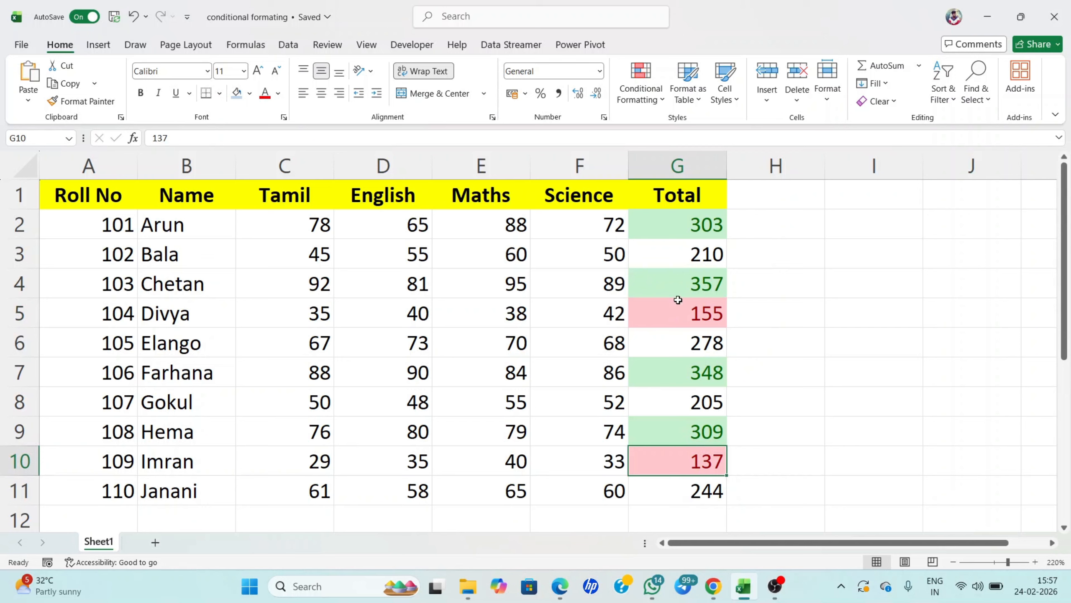
{"action": "left_click", "coordinate": [682, 257]}
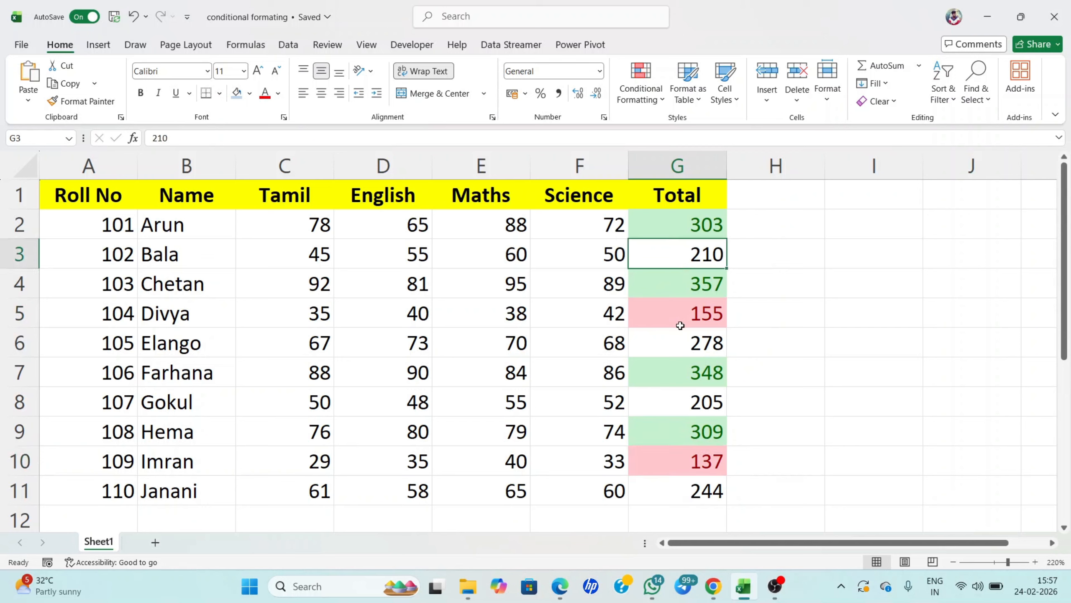
{"action": "left_click", "coordinate": [677, 340]}
{"action": "left_click", "coordinate": [683, 404]}
{"action": "left_click", "coordinate": [676, 489]}
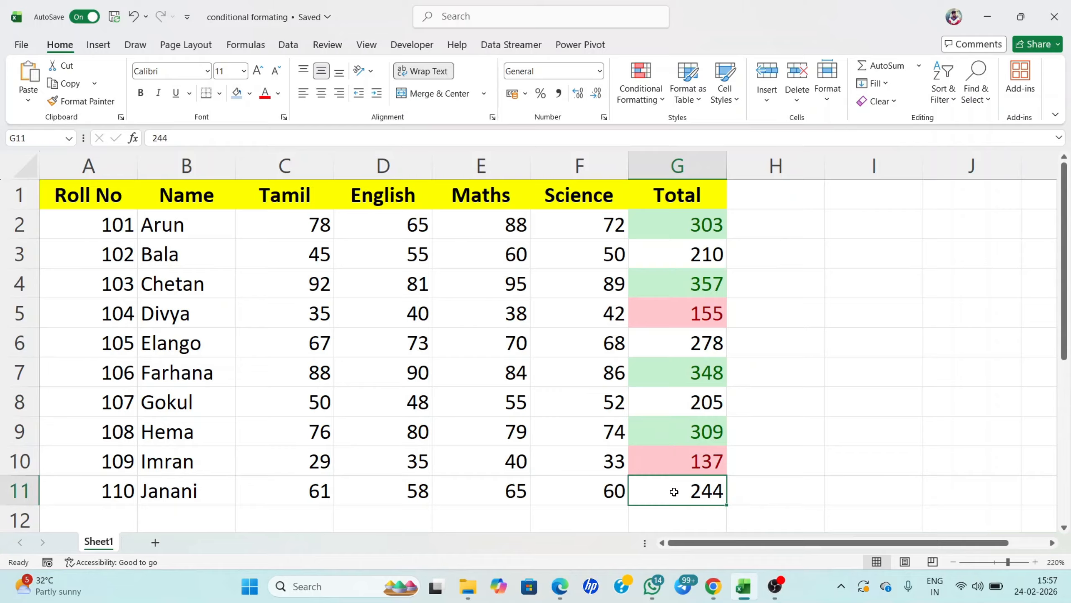
{"action": "left_click", "coordinate": [676, 256]}
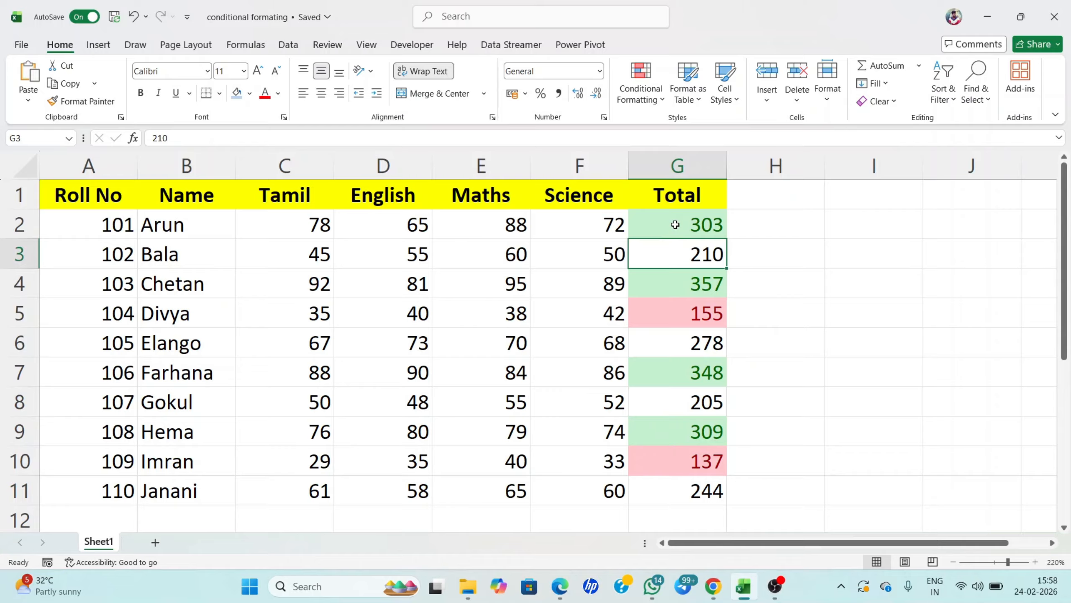
Step: Highlight the totals in G2:G11 that are between 300 and 200 with Yellow Fill with Dark Yellow Text
{"action": "left_click_drag", "start_coordinate": [675, 225], "coordinate": [672, 485]}
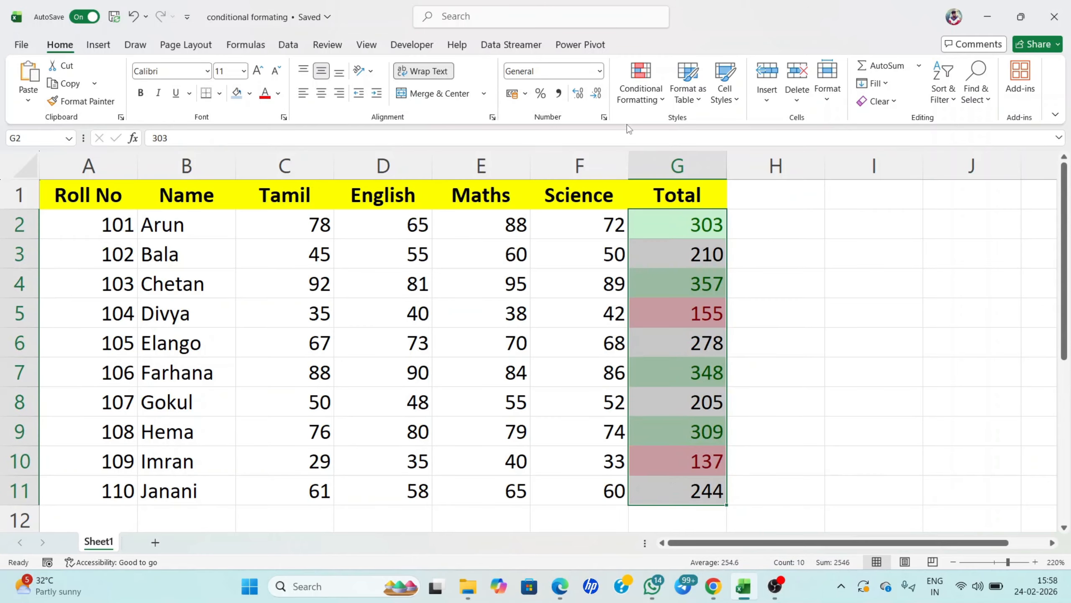
{"action": "left_click", "coordinate": [646, 91]}
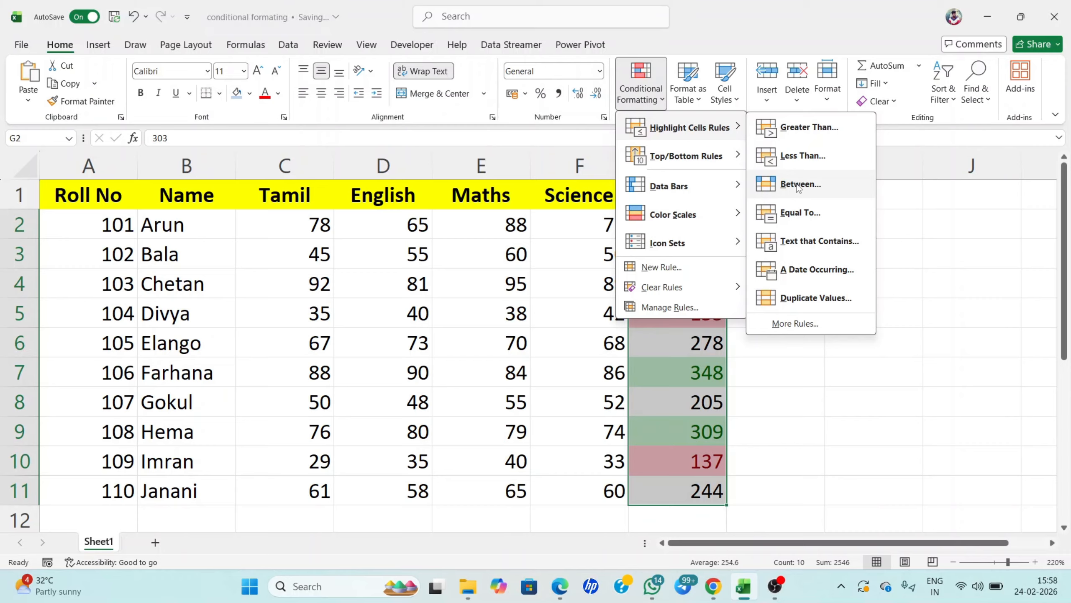
{"action": "left_click", "coordinate": [798, 186]}
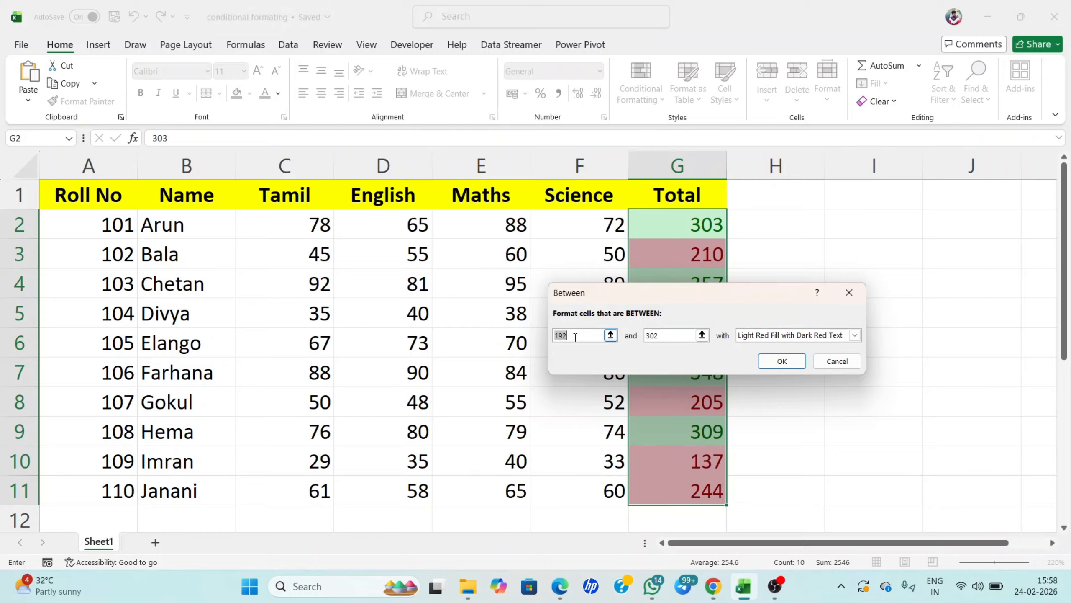
{"action": "left_click", "coordinate": [575, 336]}
{"action": "key", "text": "BackSpace"}
{"action": "key", "text": "BackSpace"}
{"action": "type", "text": "300"}
{"action": "double_click", "coordinate": [677, 338]}
{"action": "key", "text": "BackSpace"}
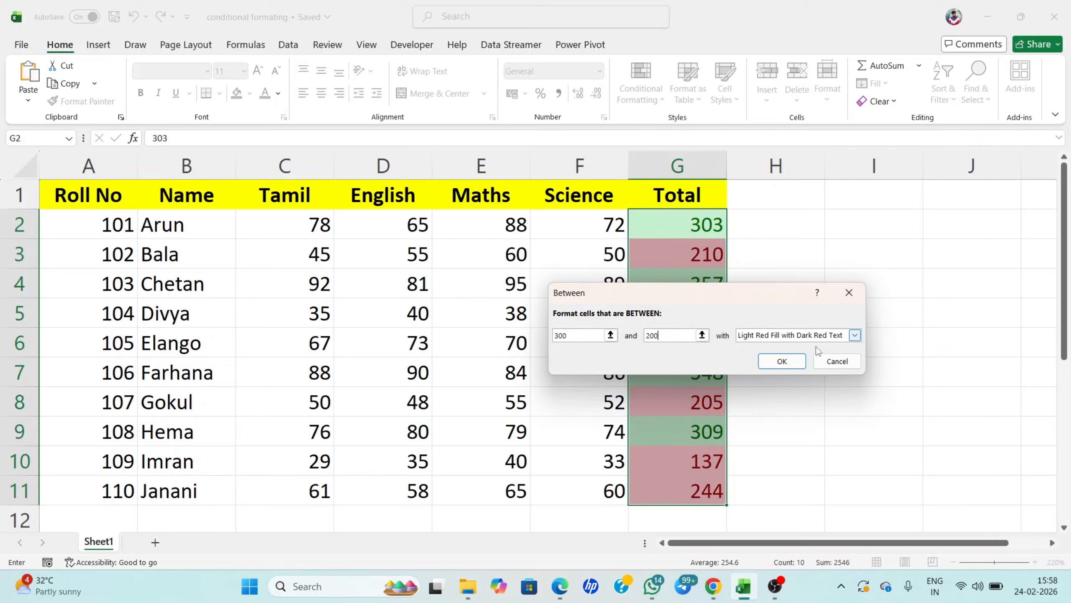
{"action": "left_click", "coordinate": [856, 337]}
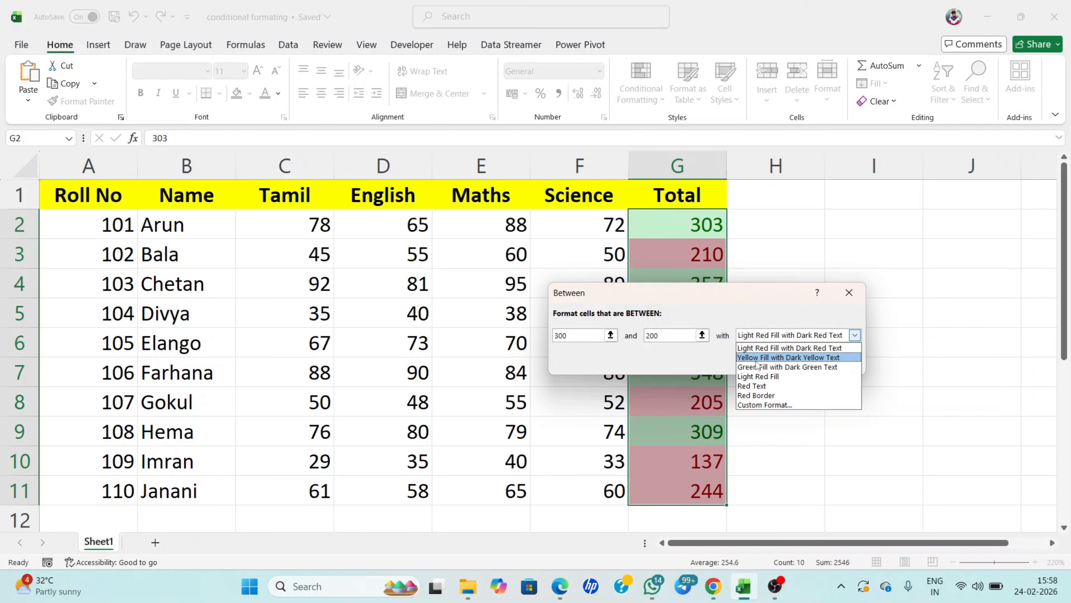
{"action": "left_click", "coordinate": [782, 359]}
{"action": "key", "text": "Return"}
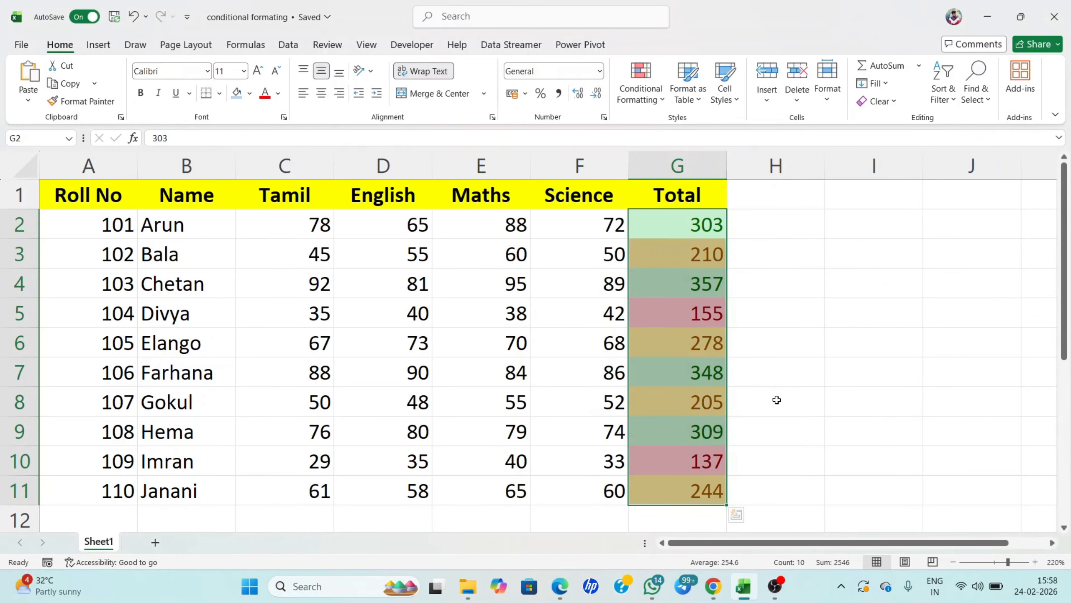
{"action": "left_click", "coordinate": [777, 399]}
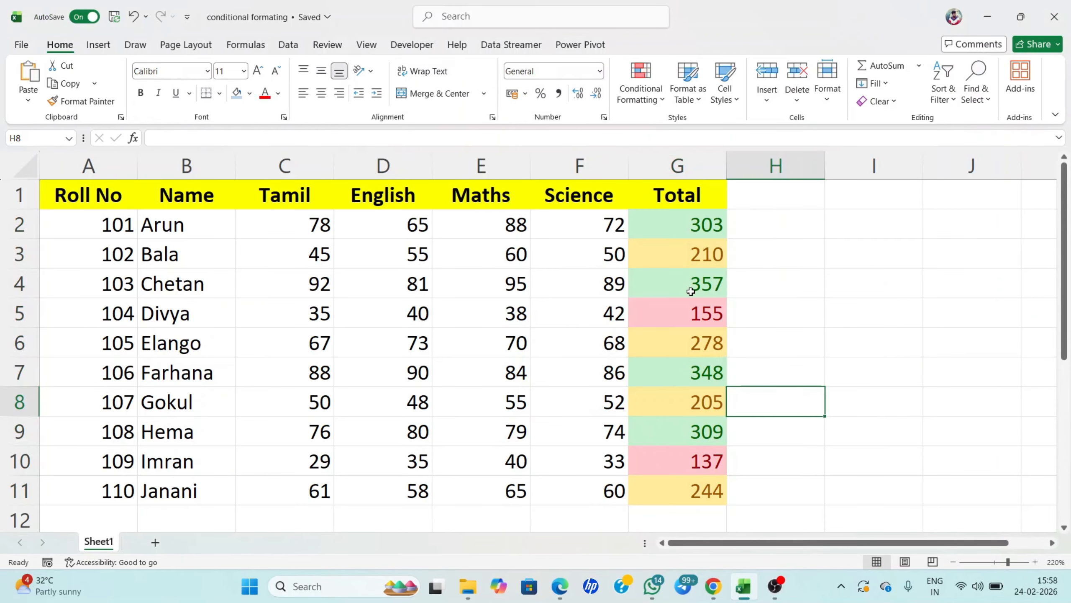
Step: Examine the colour-coded totals in column G against the three rules and look through the Highlight Cells Rules options
{"action": "left_click", "coordinate": [689, 232]}
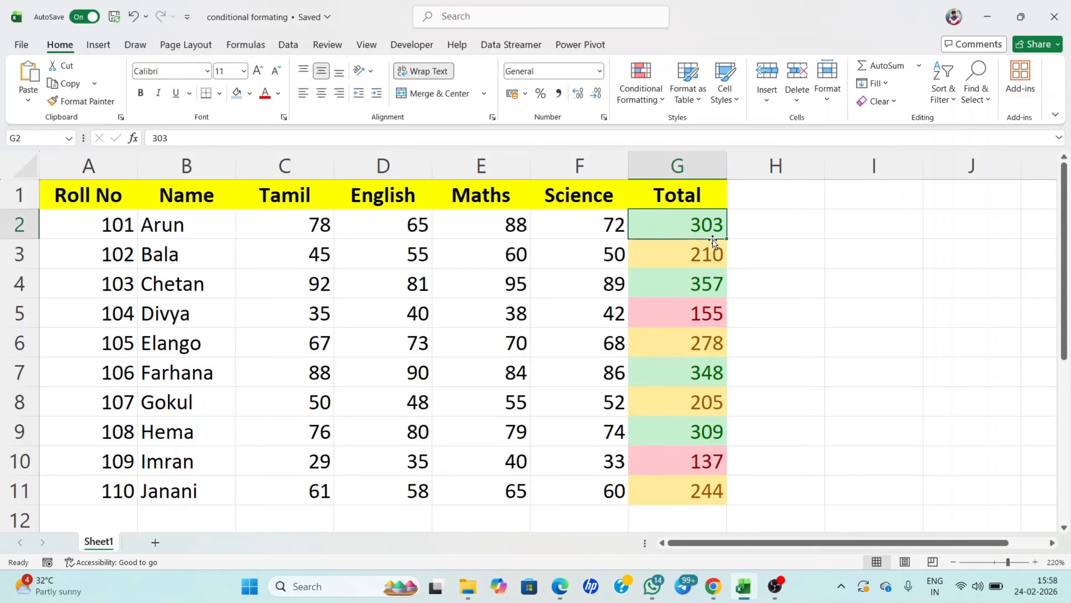
{"action": "left_click", "coordinate": [681, 259]}
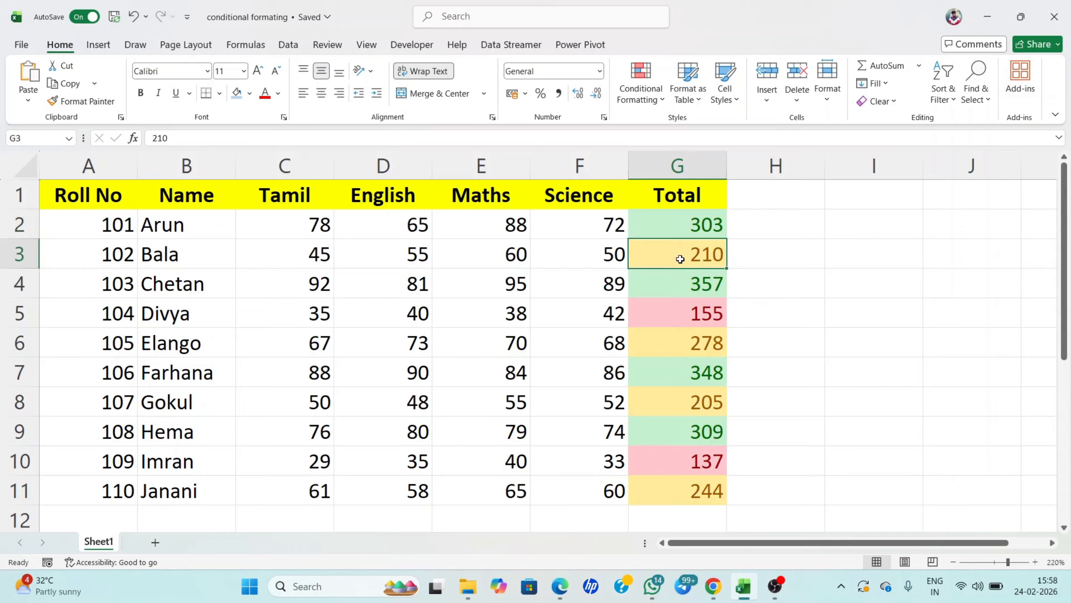
{"action": "left_click", "coordinate": [685, 312]}
{"action": "left_click", "coordinate": [665, 459]}
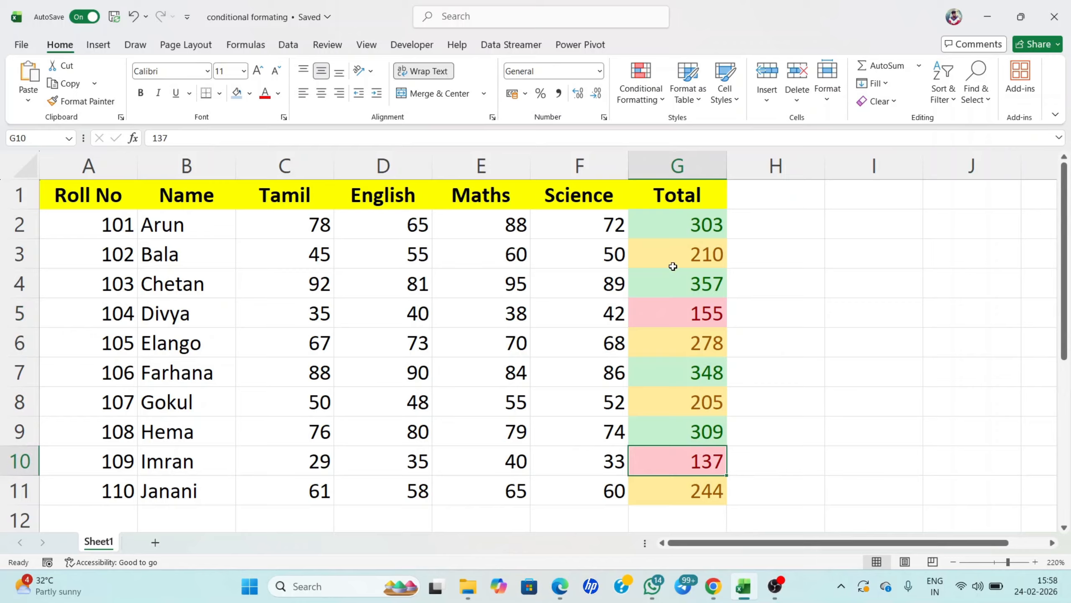
{"action": "left_click_drag", "start_coordinate": [688, 223], "coordinate": [666, 482]}
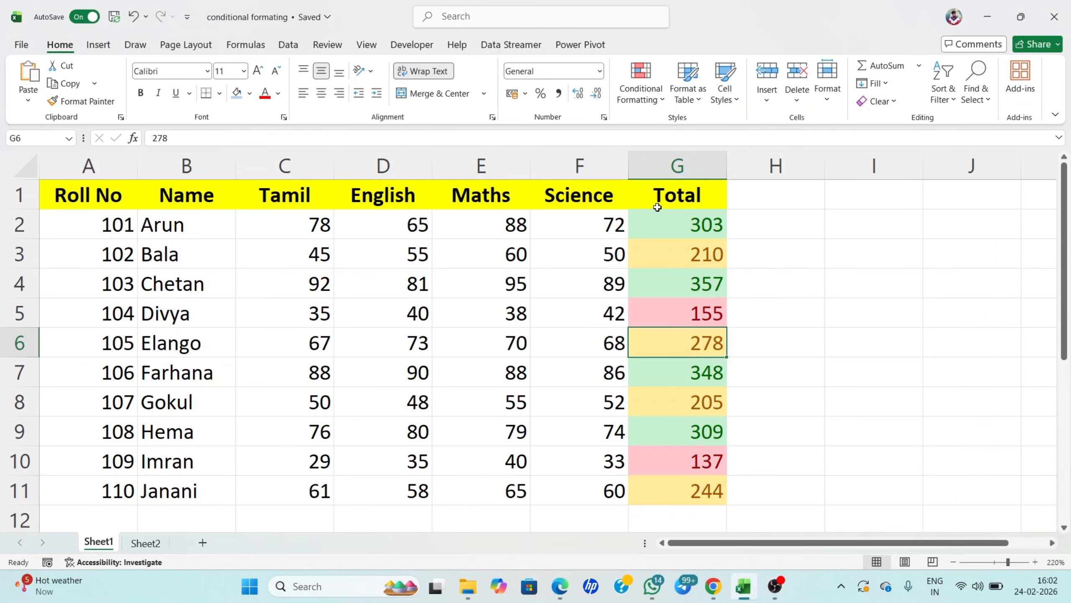
{"action": "left_click", "coordinate": [652, 104]}
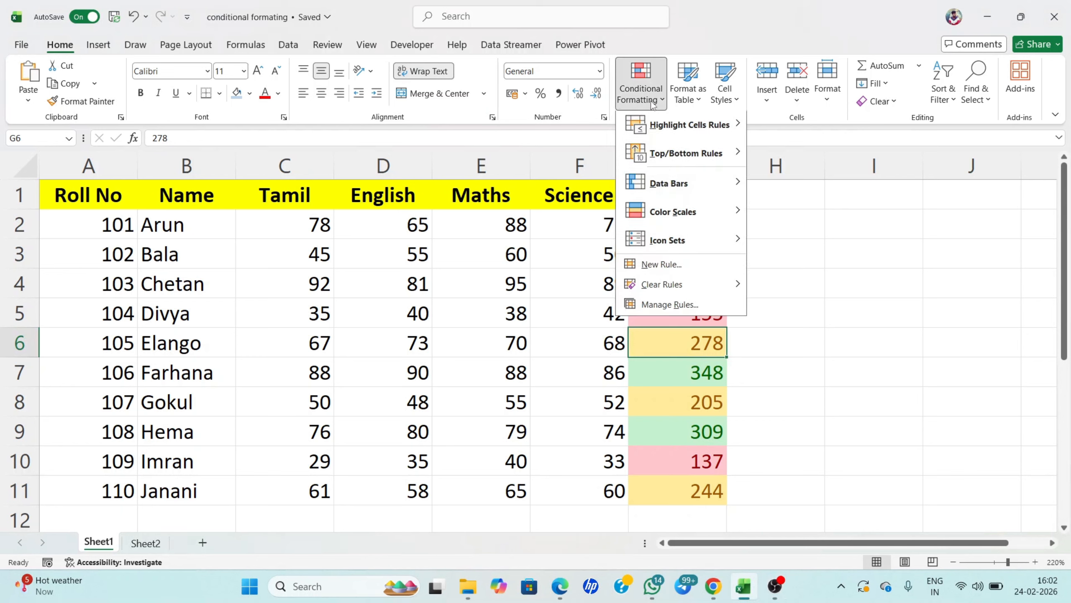
{"action": "mouse_move", "coordinate": [692, 128]}
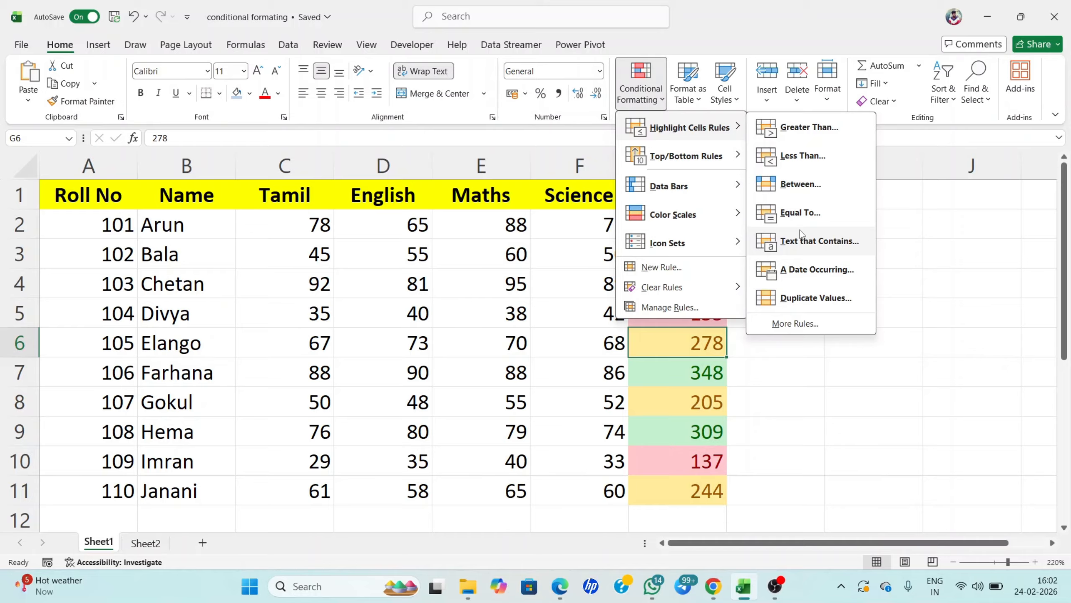
{"action": "left_click", "coordinate": [879, 338]}
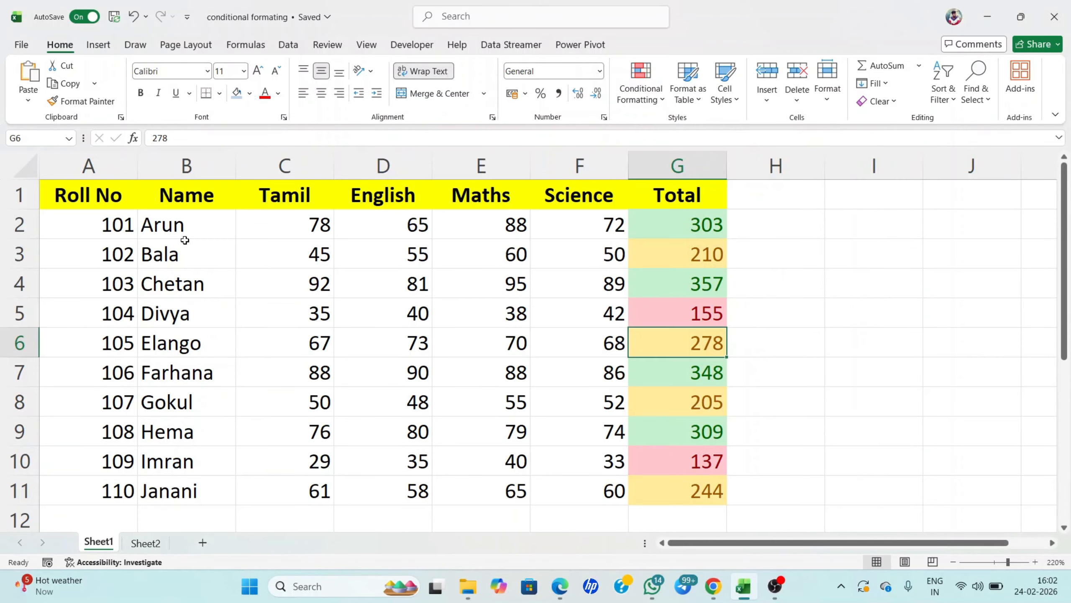
Step: Highlight the names in B2:B11 that contain the text "k" with Light Red Fill with Dark Red Text
{"action": "left_click_drag", "start_coordinate": [184, 239], "coordinate": [154, 453]}
{"action": "left_click_drag", "start_coordinate": [153, 482], "coordinate": [153, 483]}
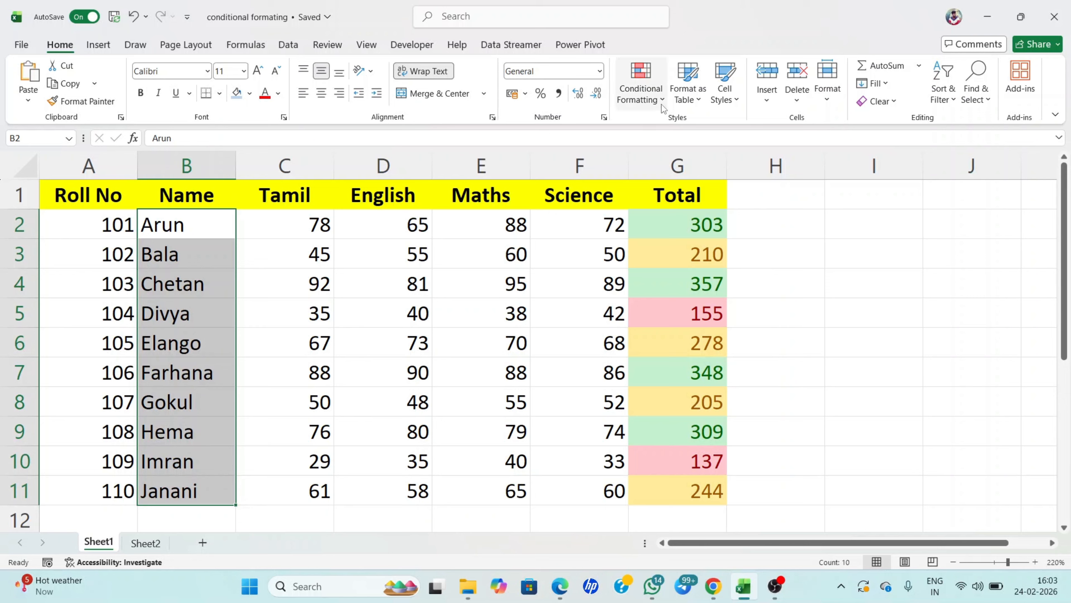
{"action": "left_click", "coordinate": [640, 94]}
{"action": "mouse_move", "coordinate": [694, 133]}
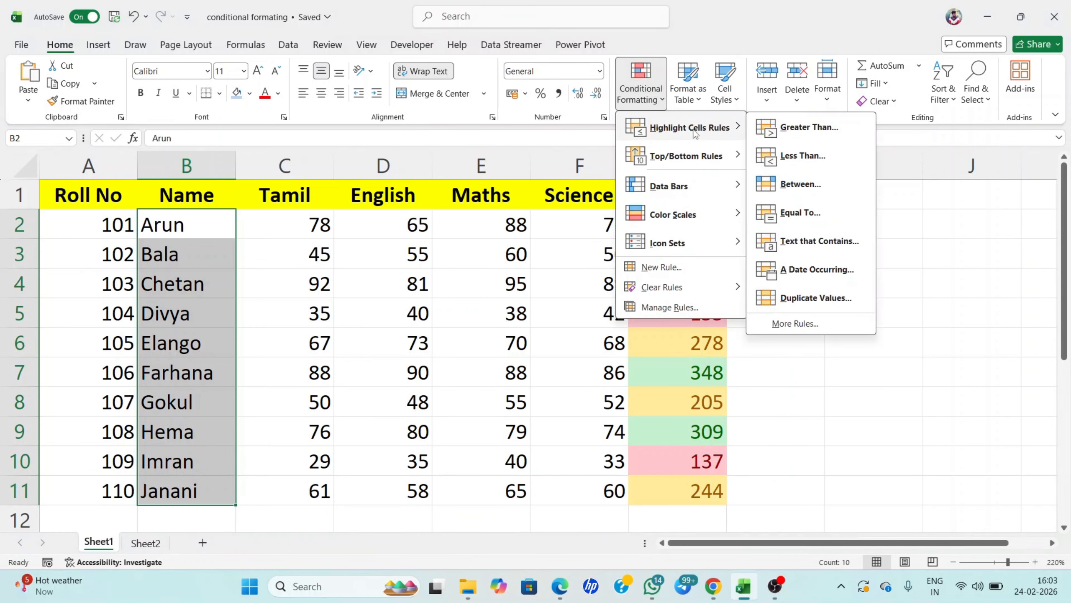
{"action": "left_click", "coordinate": [801, 245]}
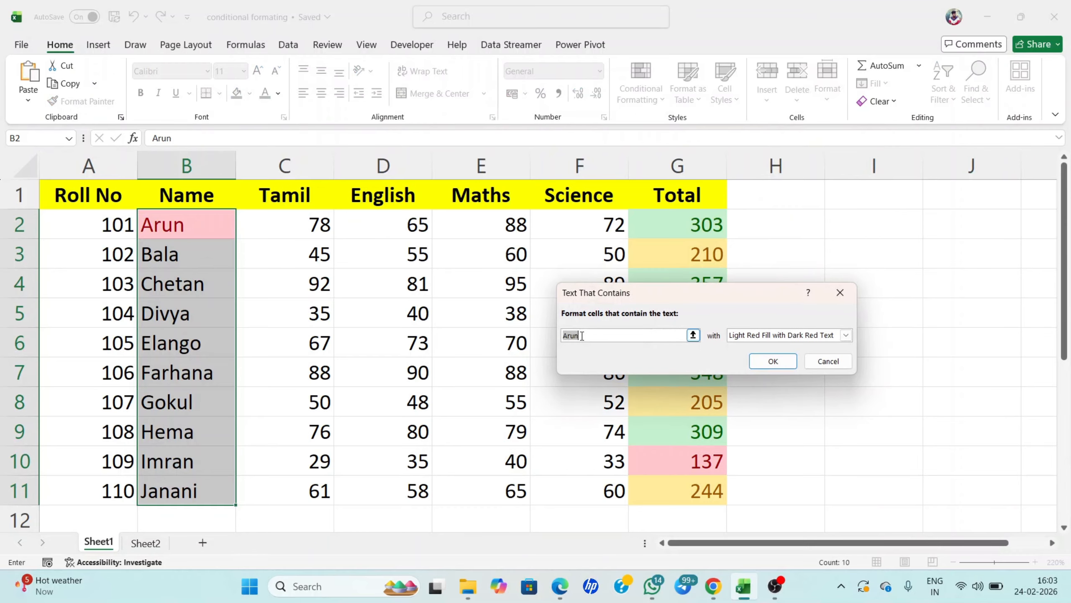
{"action": "type", "text": "k"}
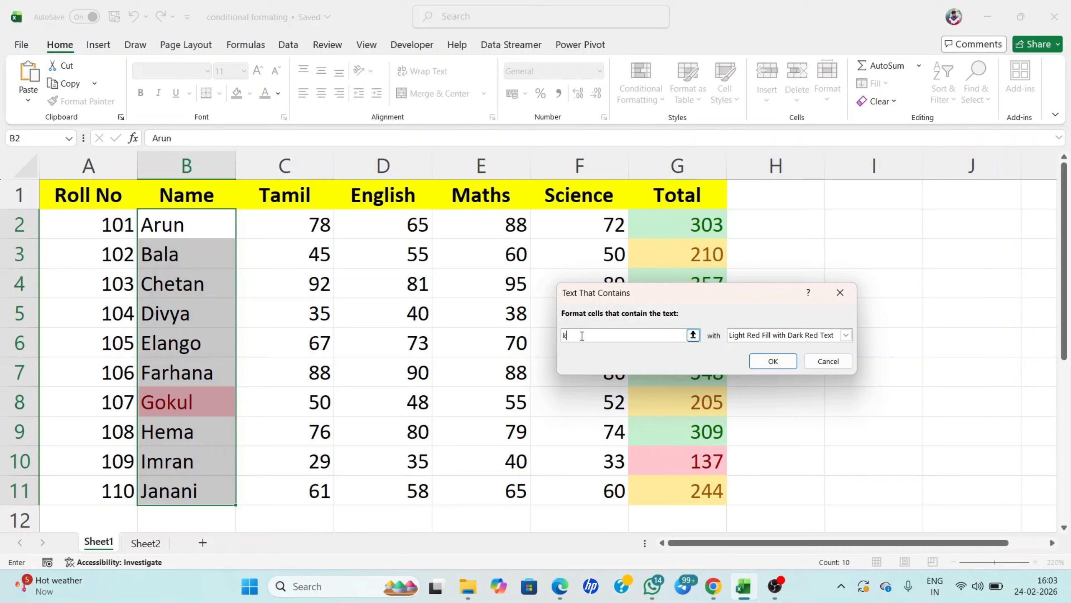
{"action": "left_click", "coordinate": [773, 361]}
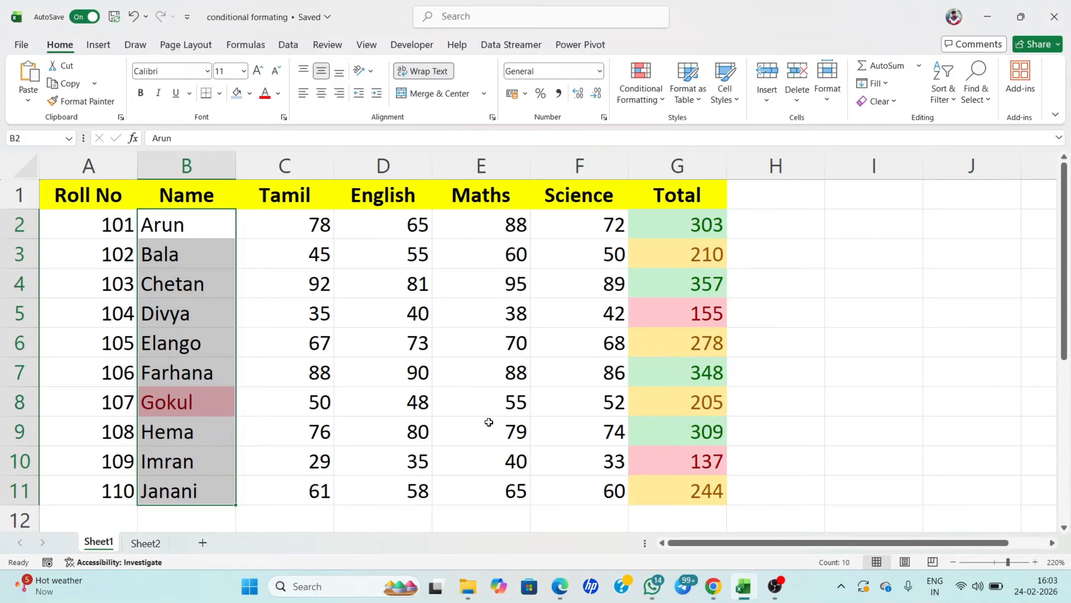
Step: Examine the text rule's highlighting in the Name column and look through the remaining Highlight Cells Rules options for B2:B11
{"action": "left_click", "coordinate": [271, 404]}
{"action": "left_click", "coordinate": [182, 408]}
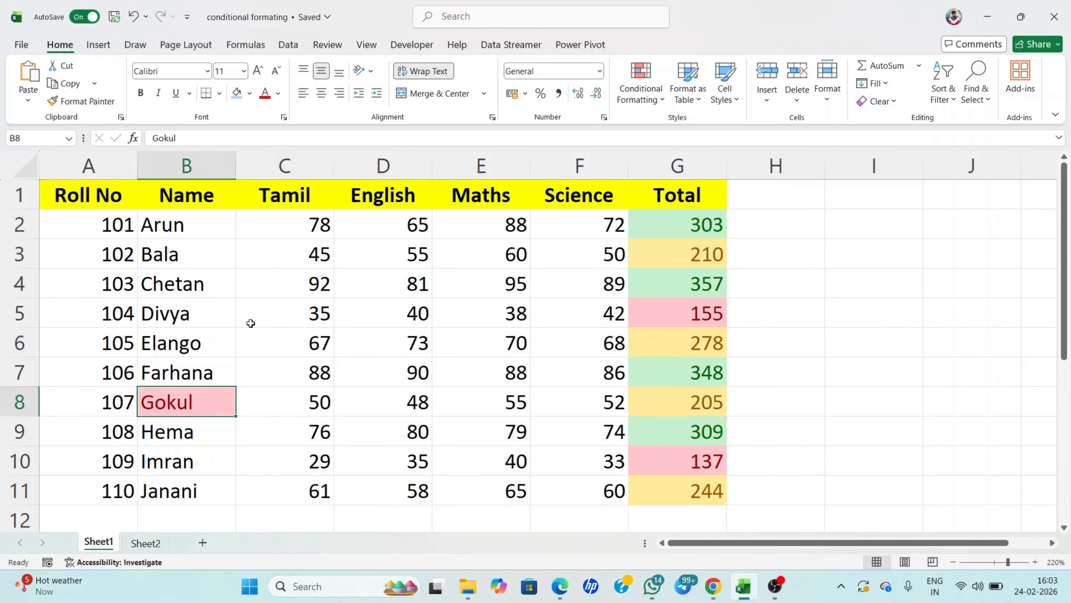
{"action": "left_click", "coordinate": [187, 226]}
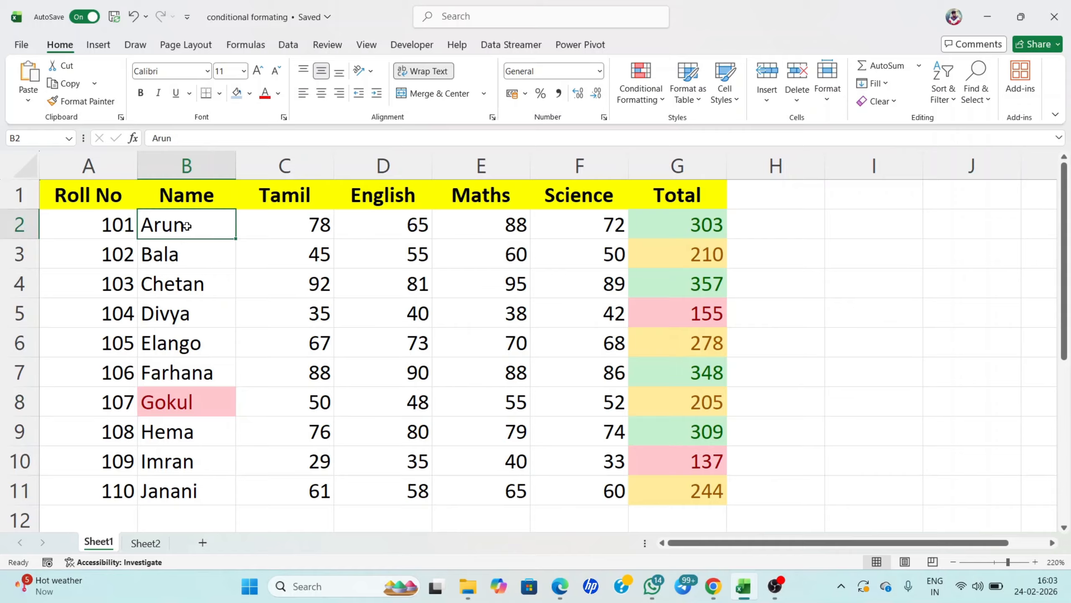
{"action": "left_click_drag", "start_coordinate": [187, 226], "coordinate": [200, 485]}
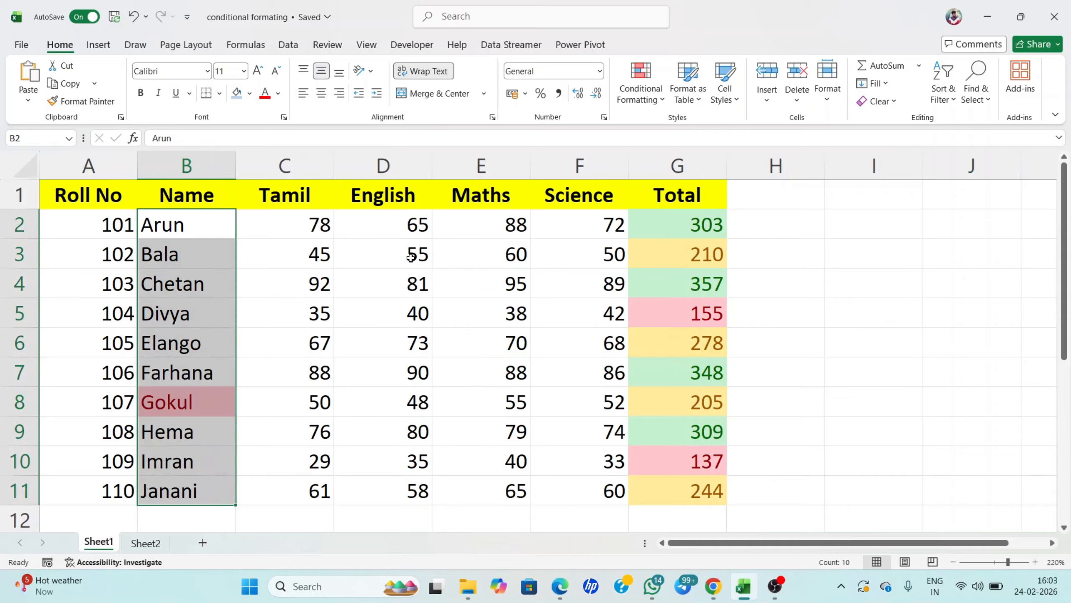
{"action": "left_click", "coordinate": [650, 101]}
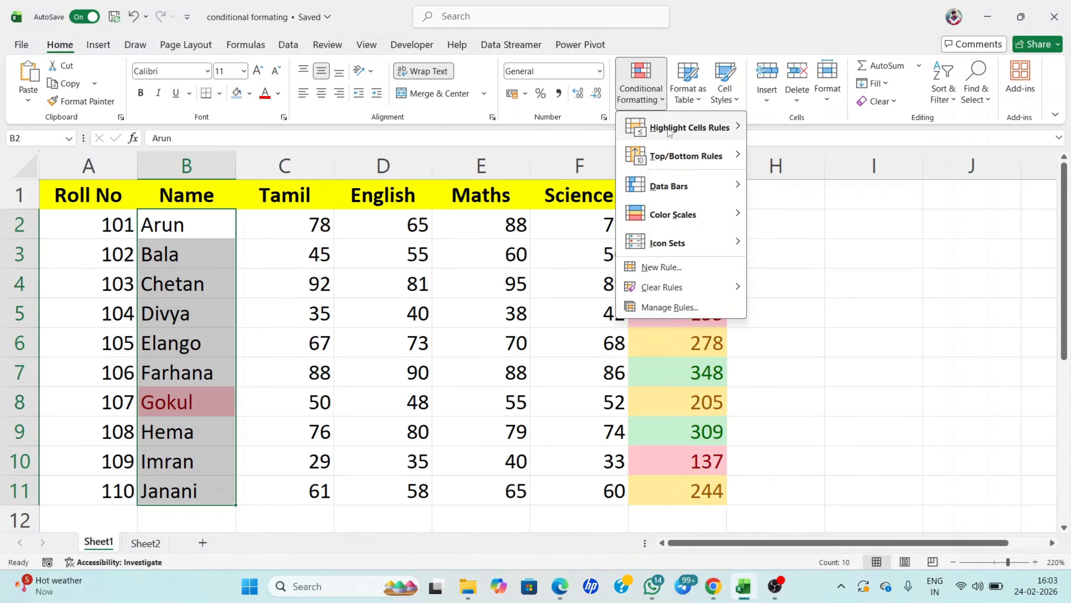
{"action": "mouse_move", "coordinate": [696, 133]}
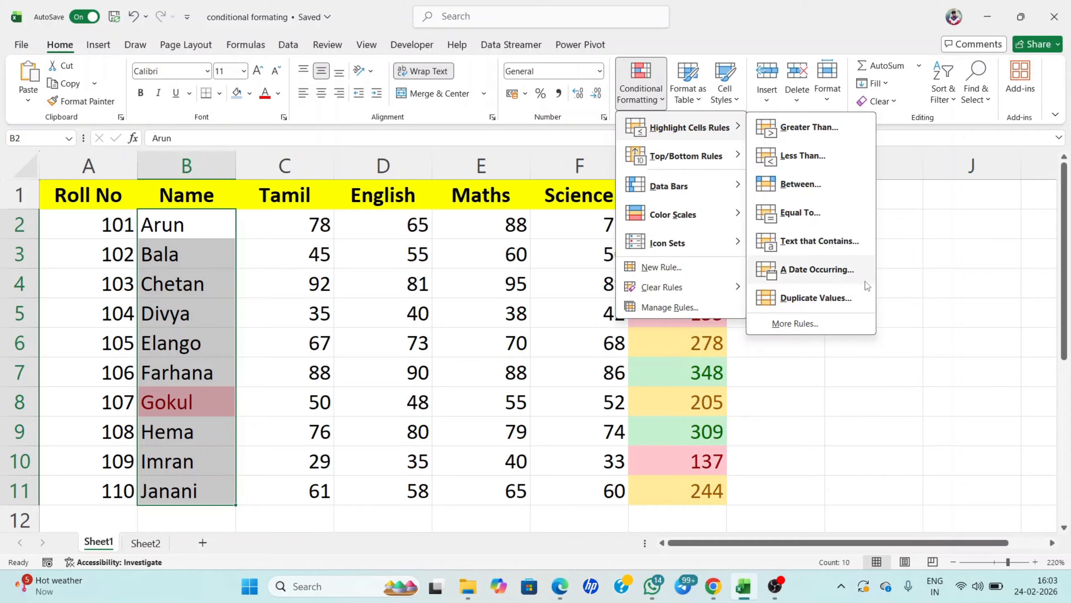
{"action": "left_click", "coordinate": [900, 281]}
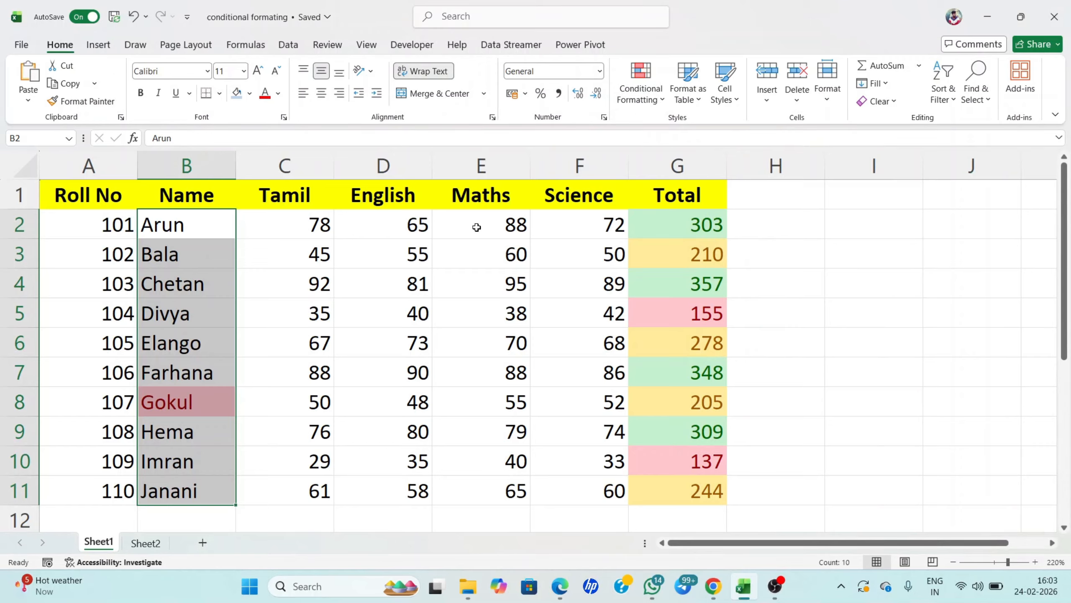
Step: Highlight the duplicate Maths marks in E2:E11 with Light Red Fill with Dark Red Text
{"action": "left_click", "coordinate": [494, 224]}
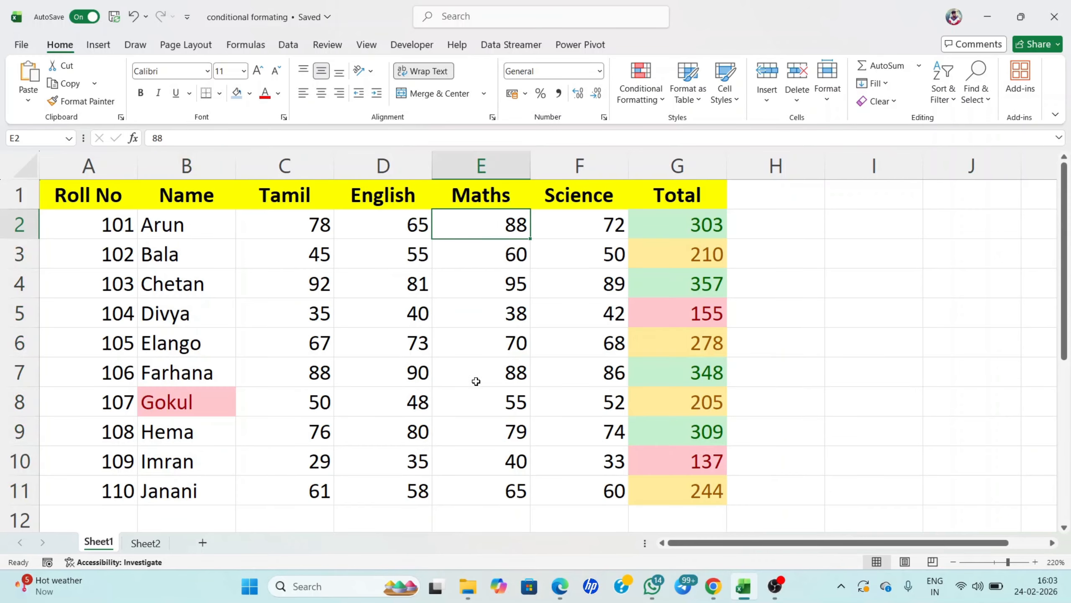
{"action": "left_click", "coordinate": [494, 376]}
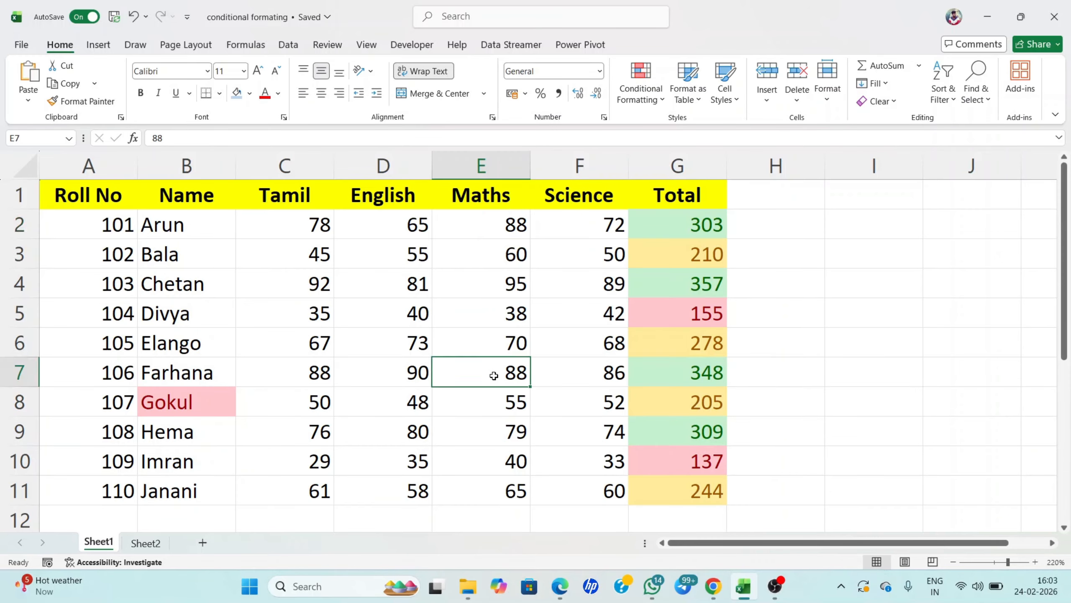
{"action": "left_click", "coordinate": [496, 228]}
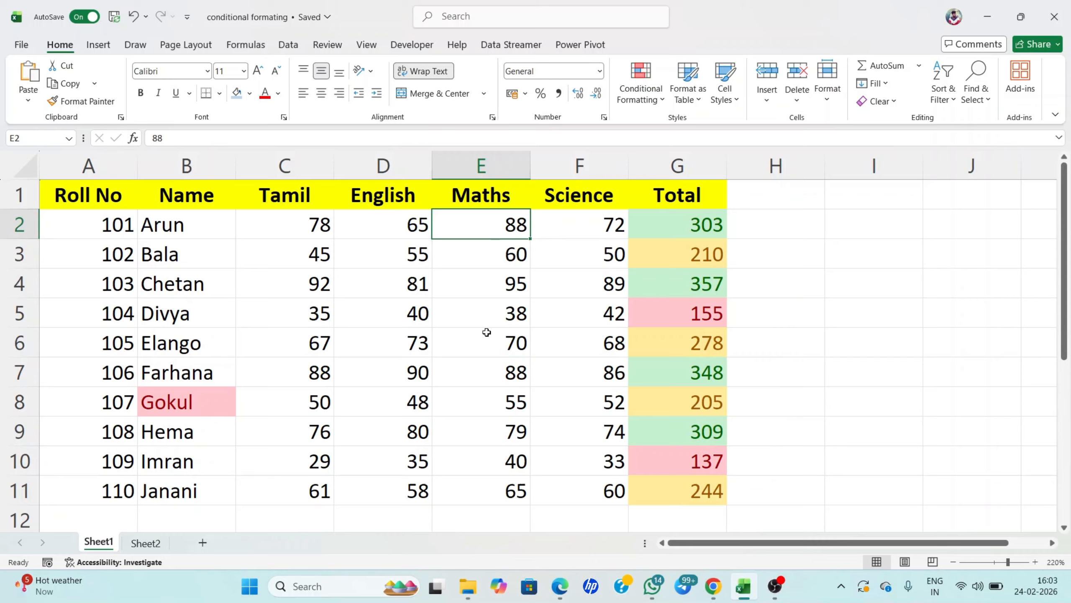
{"action": "left_click", "coordinate": [495, 372]}
{"action": "left_click_drag", "start_coordinate": [476, 222], "coordinate": [495, 482]}
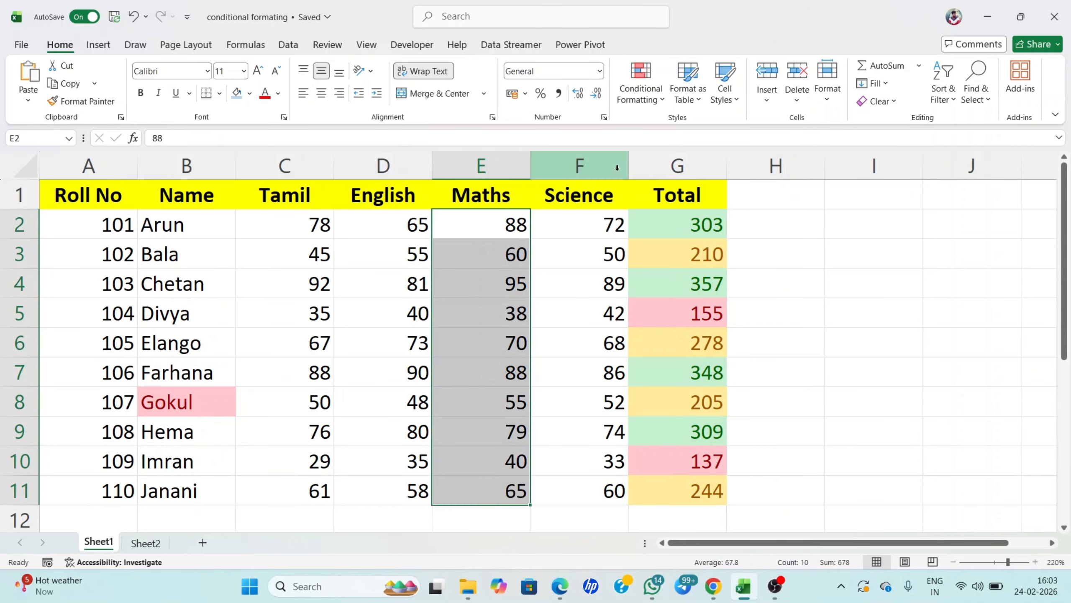
{"action": "left_click", "coordinate": [660, 101]}
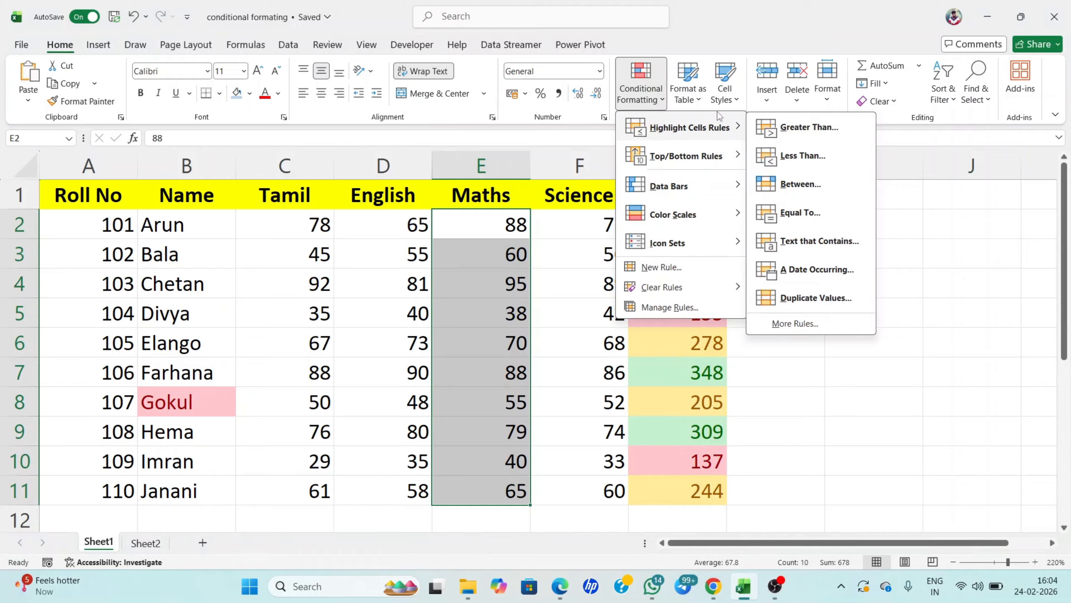
{"action": "left_click", "coordinate": [806, 297]}
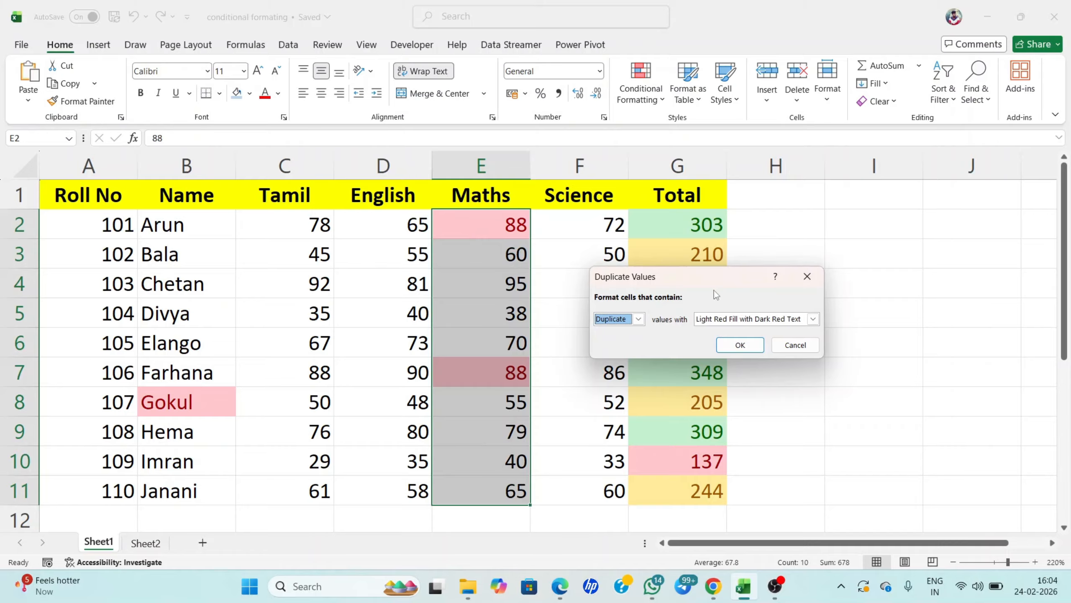
{"action": "left_click", "coordinate": [741, 345]}
{"action": "left_click", "coordinate": [642, 94]}
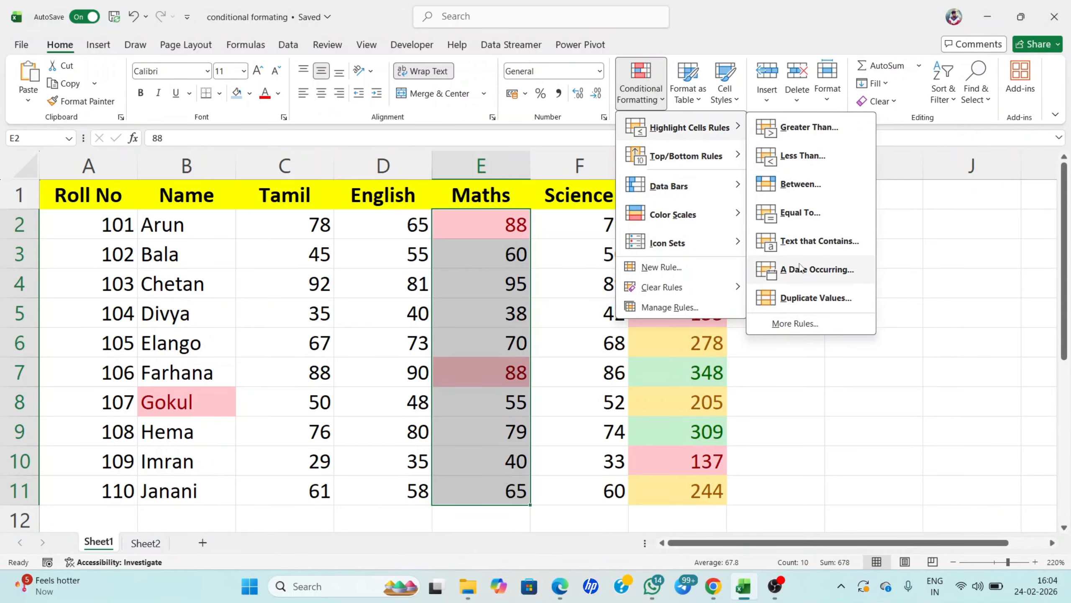
{"action": "left_click", "coordinate": [777, 407]}
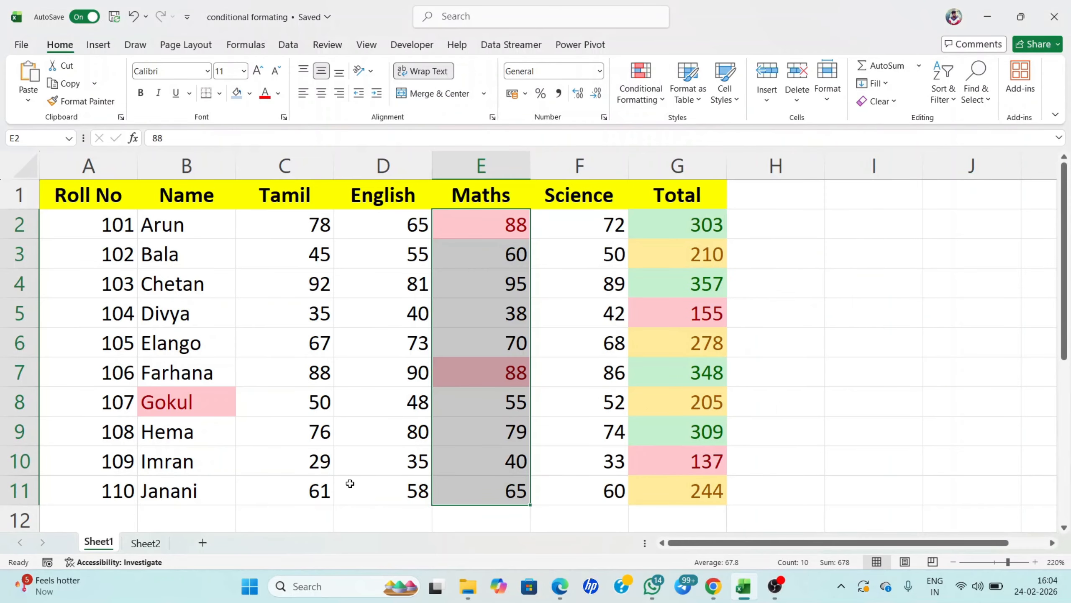
Step: Start an A Date Occurring highlight rule for the assigned dates in C2:C11 of Sheet2
{"action": "left_click", "coordinate": [145, 544]}
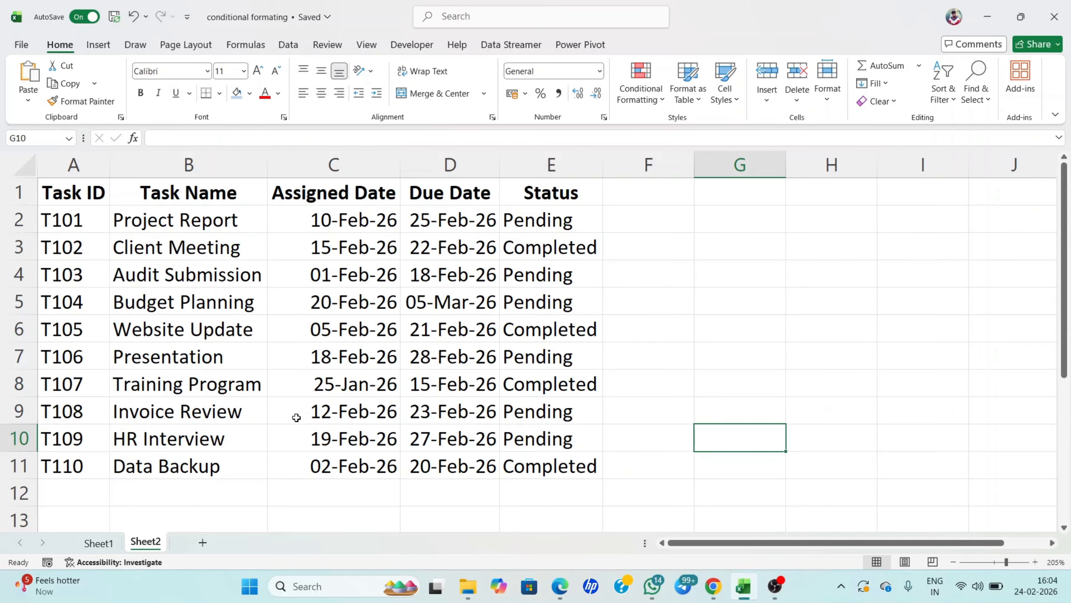
{"action": "left_click_drag", "start_coordinate": [341, 218], "coordinate": [343, 464]}
{"action": "left_click", "coordinate": [652, 91]}
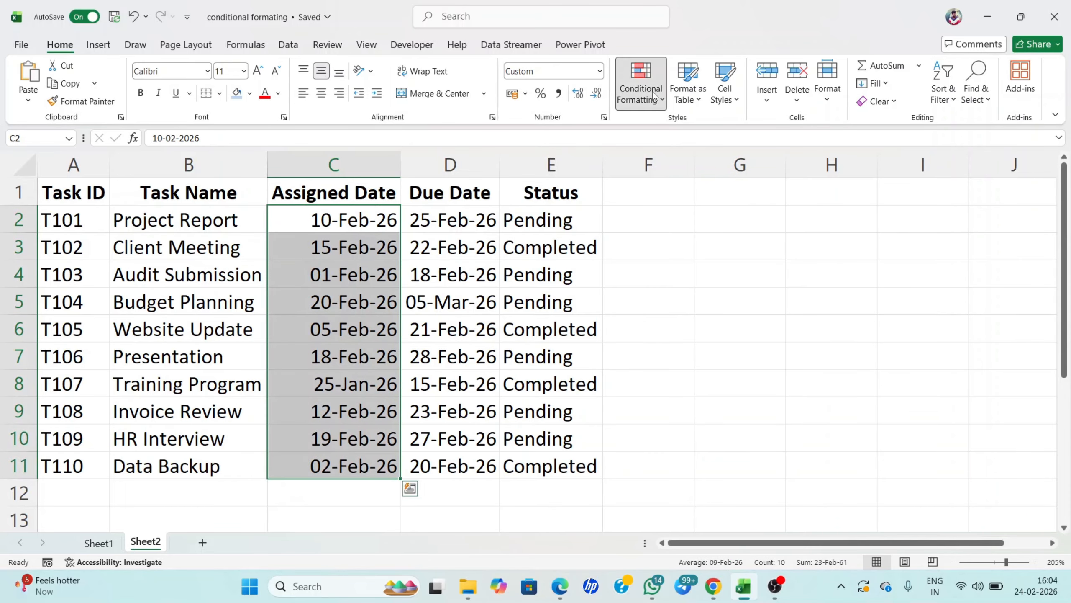
{"action": "mouse_move", "coordinate": [696, 127]}
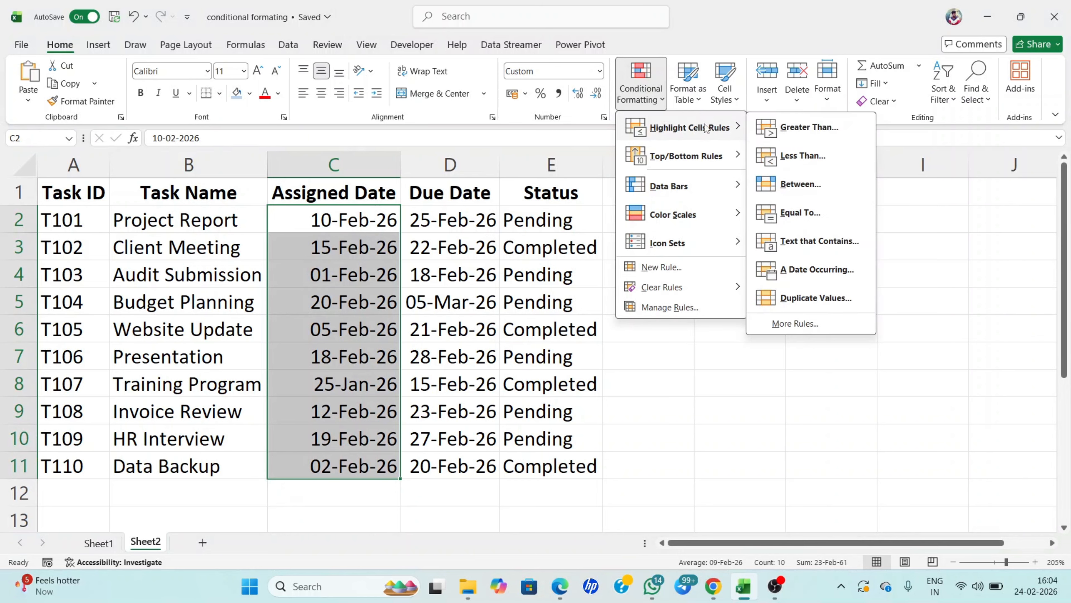
{"action": "left_click", "coordinate": [800, 280]}
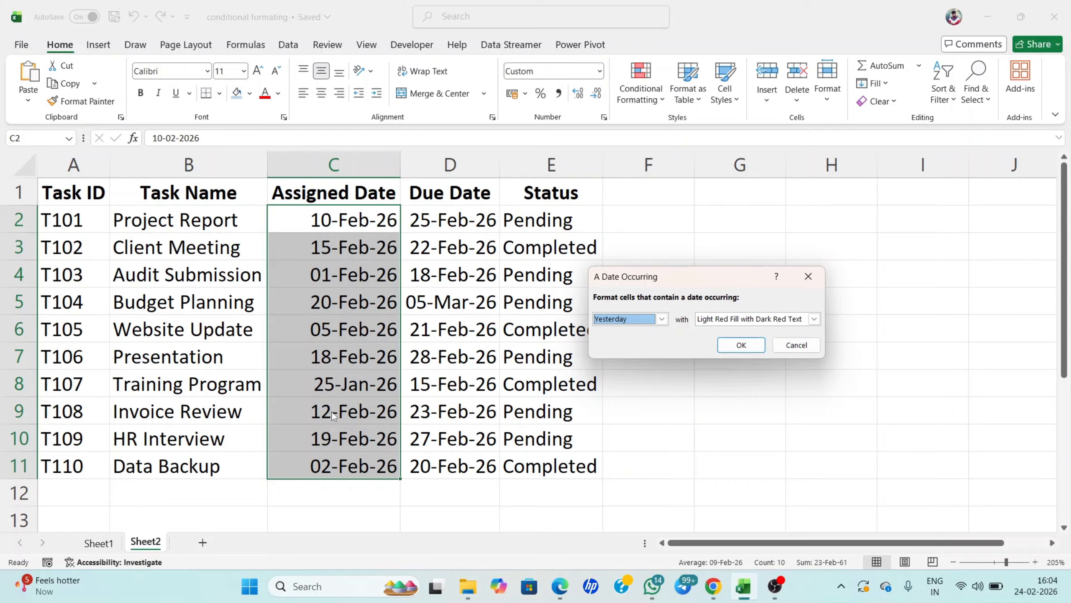
Step: Try the Last month and This week periods in the date rule for the assigned dates
{"action": "left_click", "coordinate": [661, 319]}
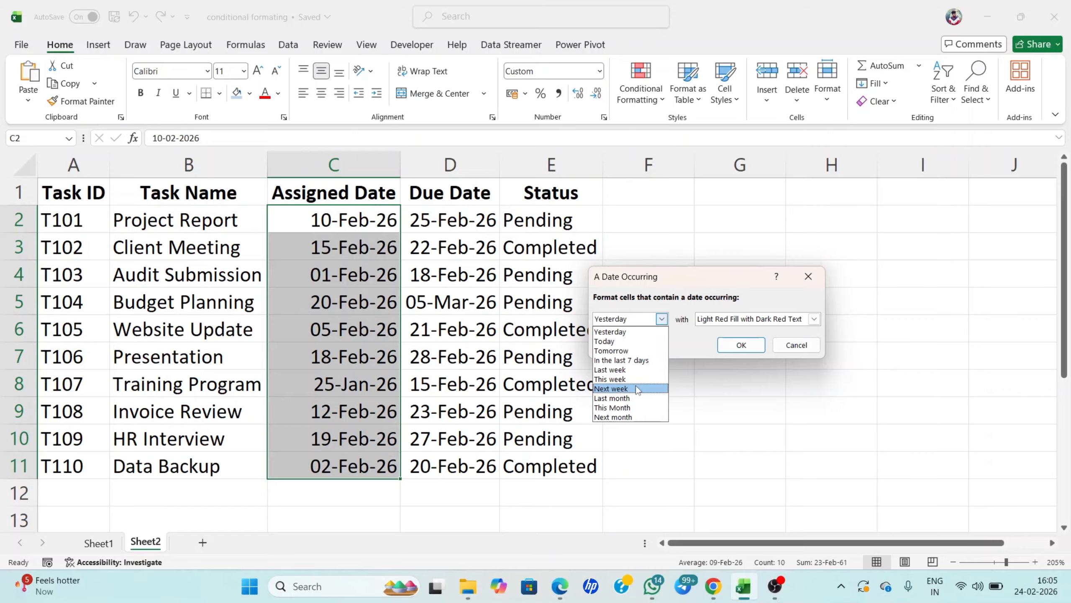
{"action": "left_click", "coordinate": [619, 399]}
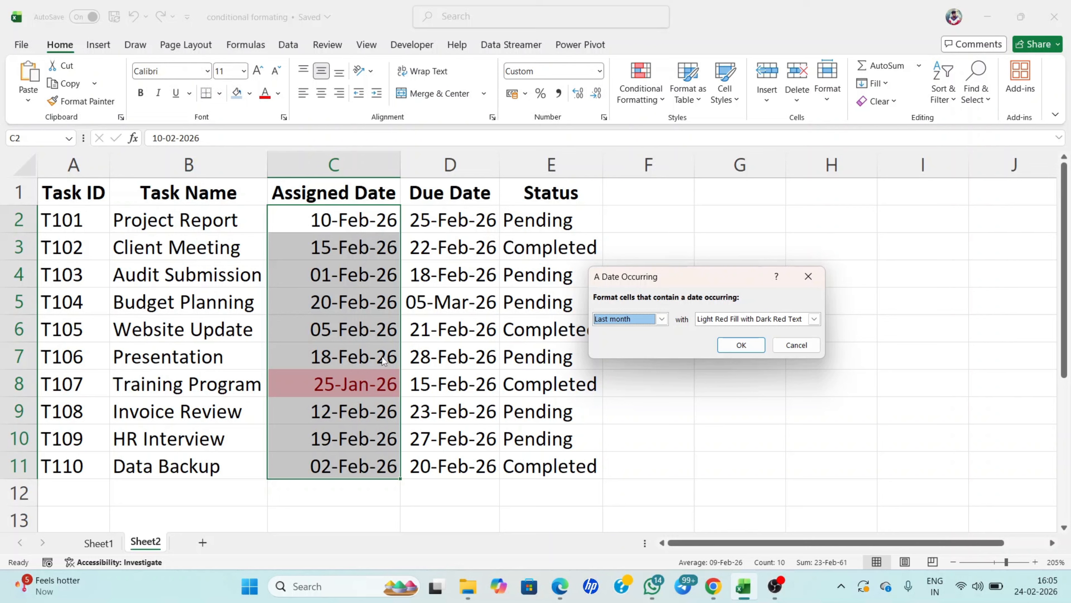
{"action": "left_click", "coordinate": [662, 319]}
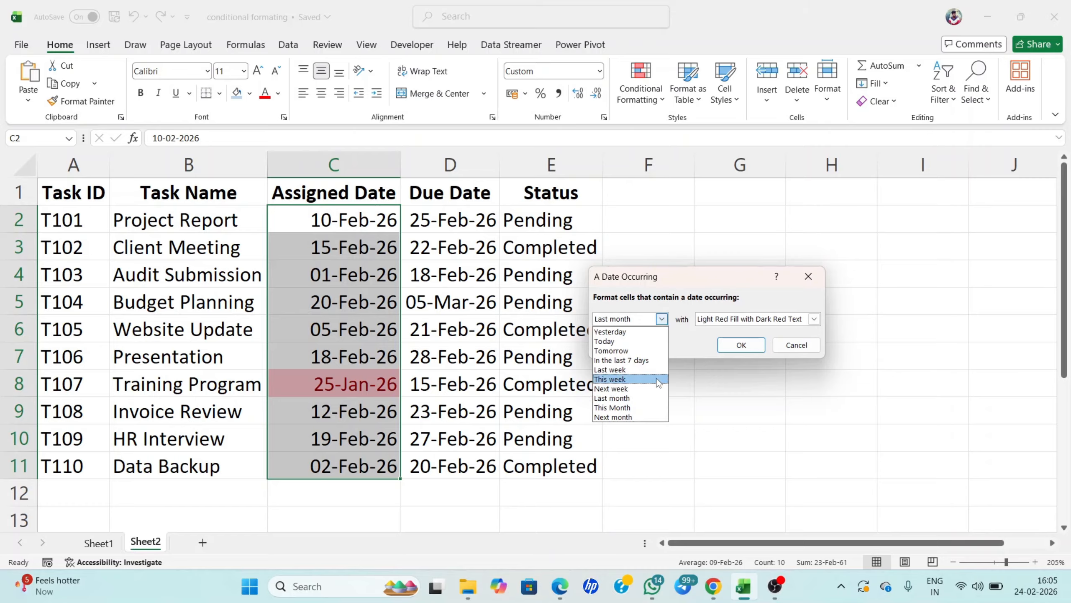
{"action": "left_click", "coordinate": [612, 380]}
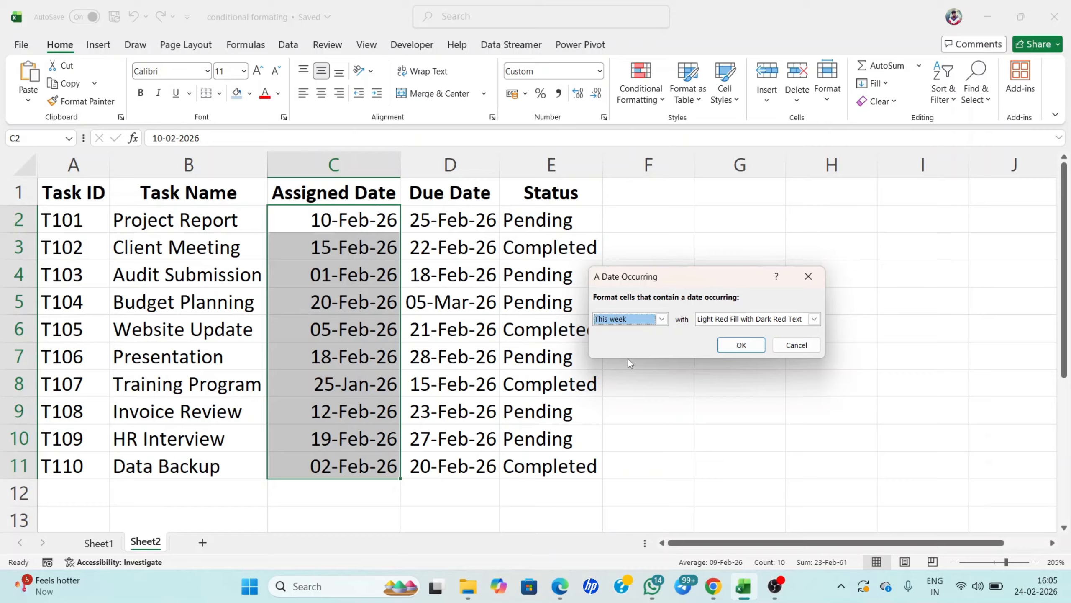
Step: Highlight the assigned dates that fall in Last week with Light Red Fill with Dark Red Text
{"action": "left_click", "coordinate": [661, 318]}
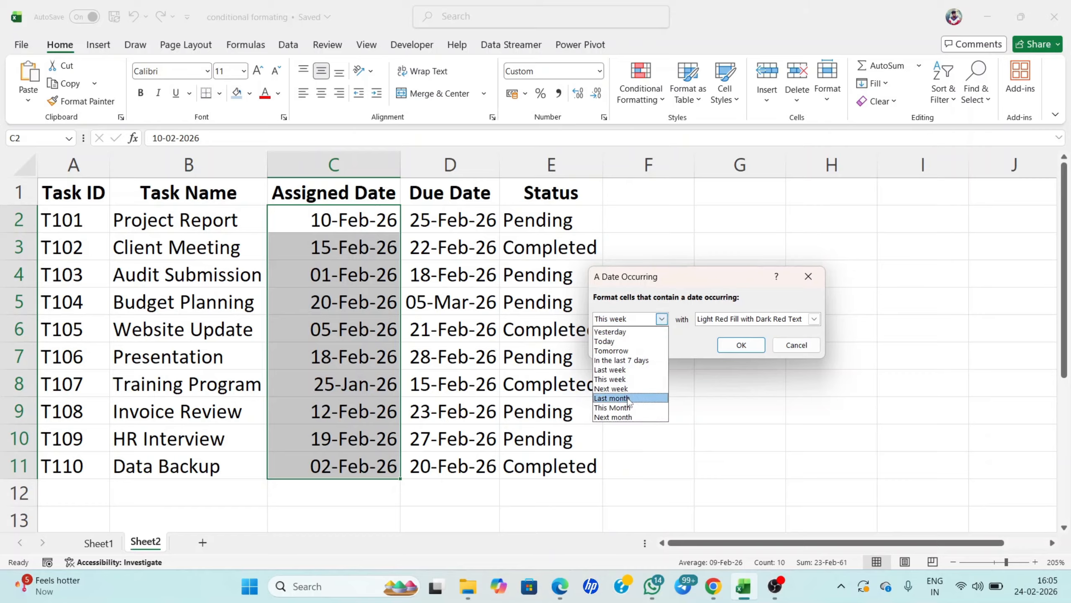
{"action": "left_click", "coordinate": [612, 370]}
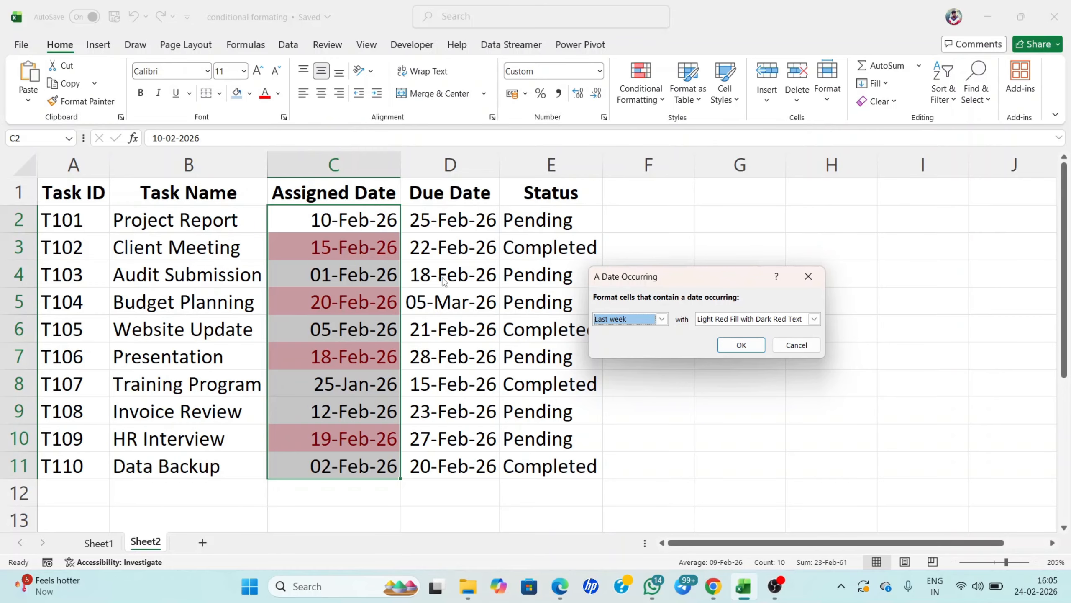
{"action": "left_click", "coordinate": [741, 345]}
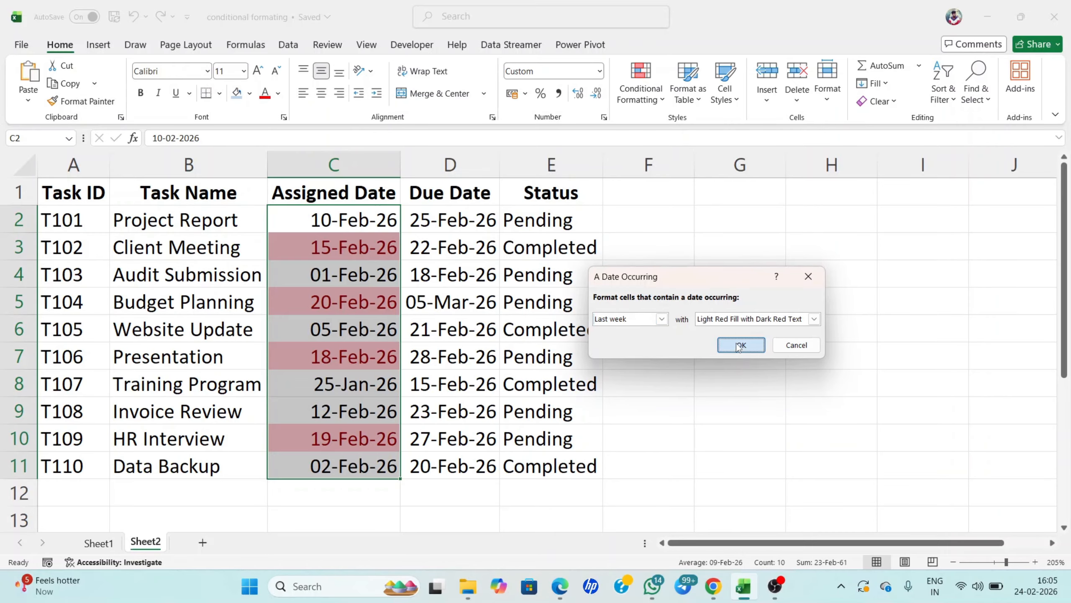
{"action": "left_click", "coordinate": [687, 325]}
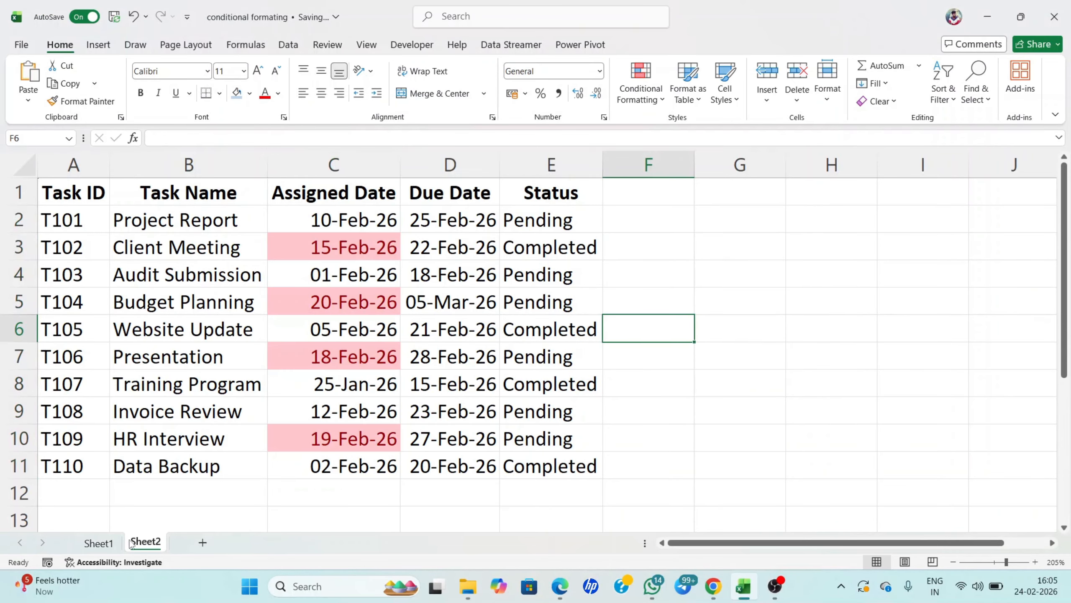
Step: Return to Sheet1 and look through the other conditional formatting options, including Top/Bottom Rules, Color Scales, Icon Sets and the new-rule types
{"action": "left_click", "coordinate": [98, 543]}
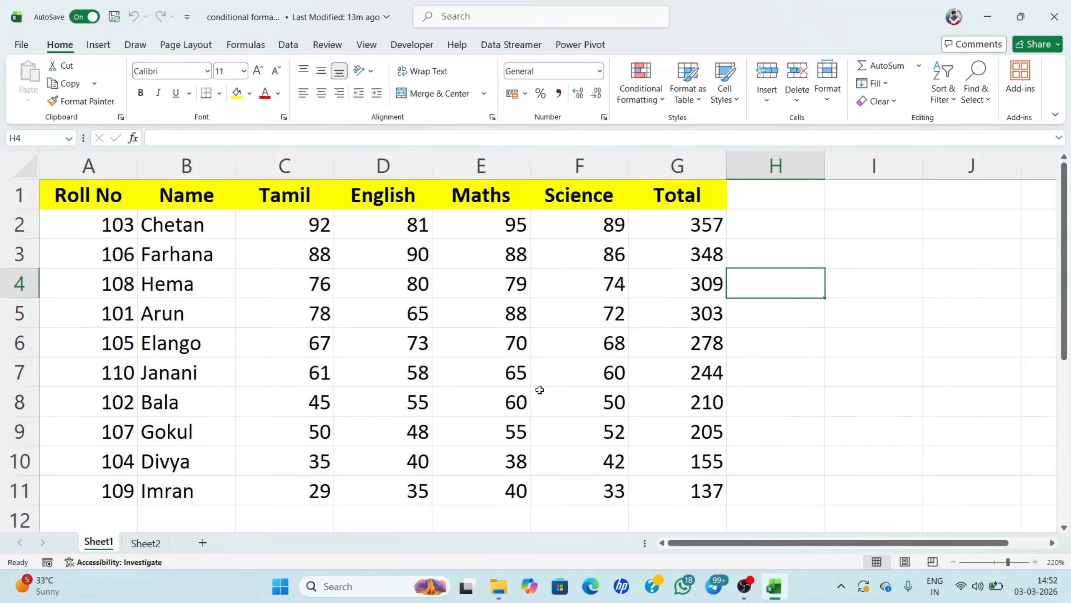
{"action": "left_click", "coordinate": [650, 94]}
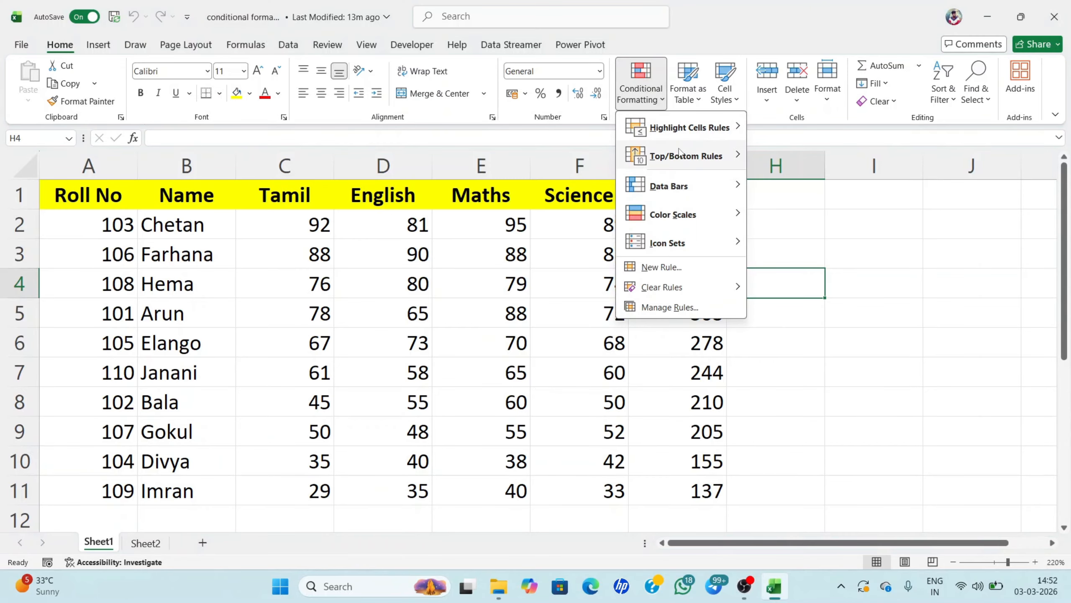
{"action": "mouse_move", "coordinate": [680, 151]}
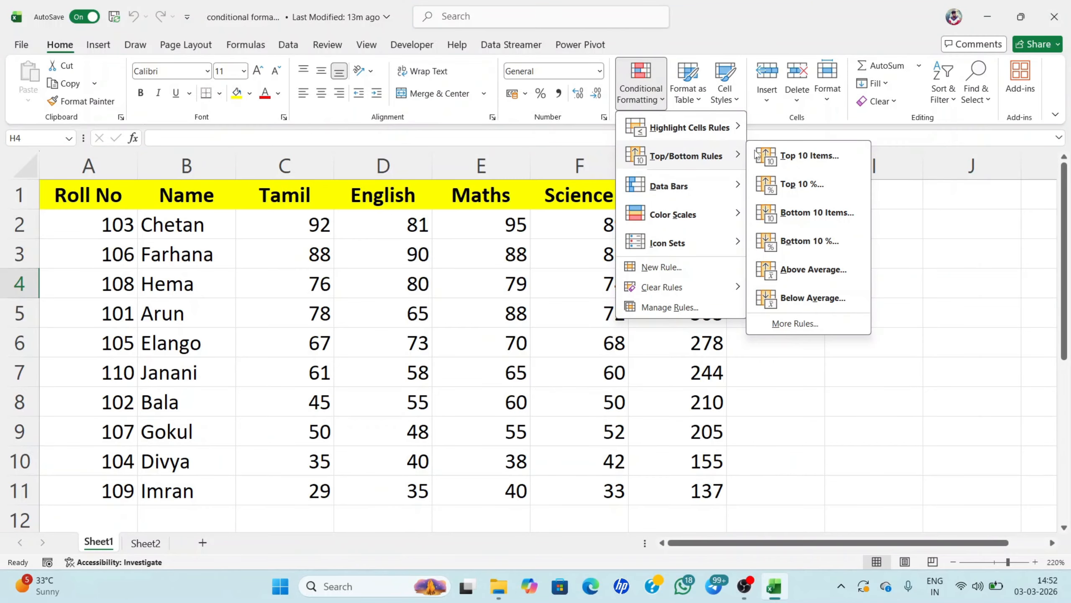
{"action": "mouse_move", "coordinate": [692, 218]}
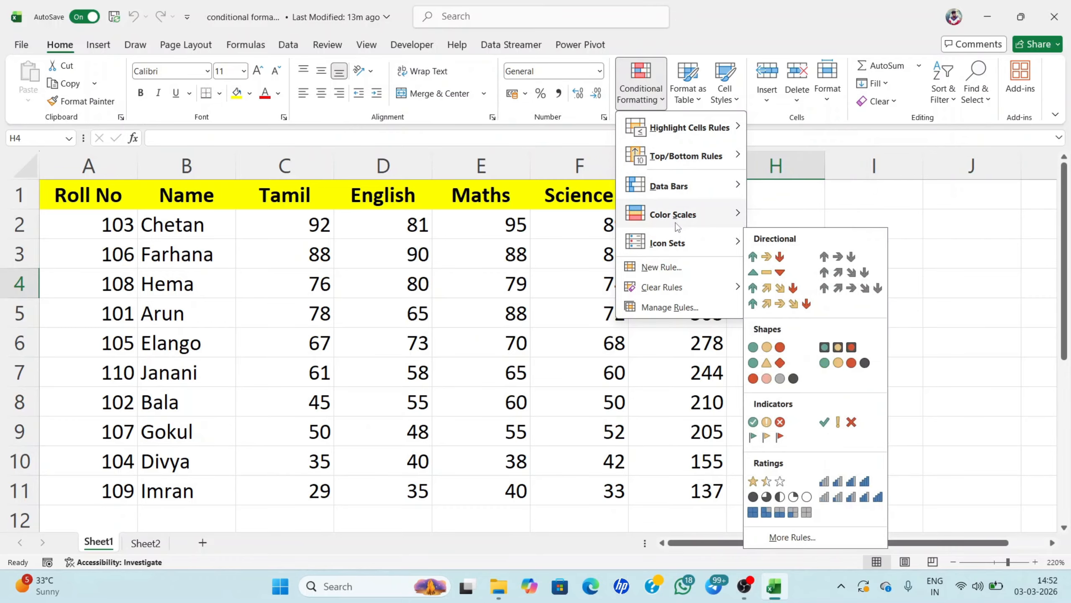
{"action": "left_click", "coordinate": [662, 266]}
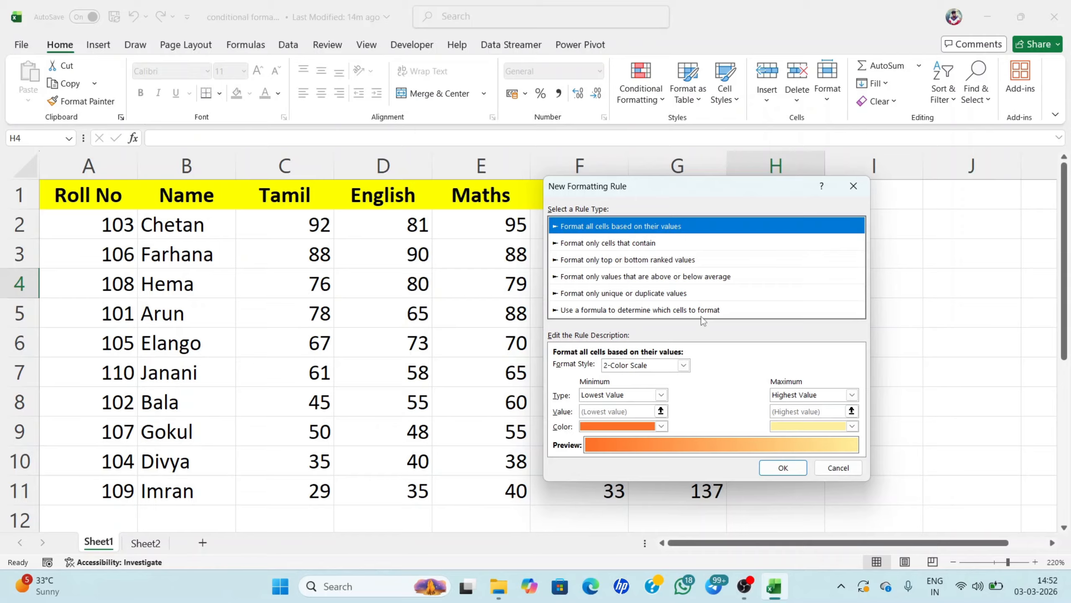
{"action": "left_click", "coordinate": [854, 186]}
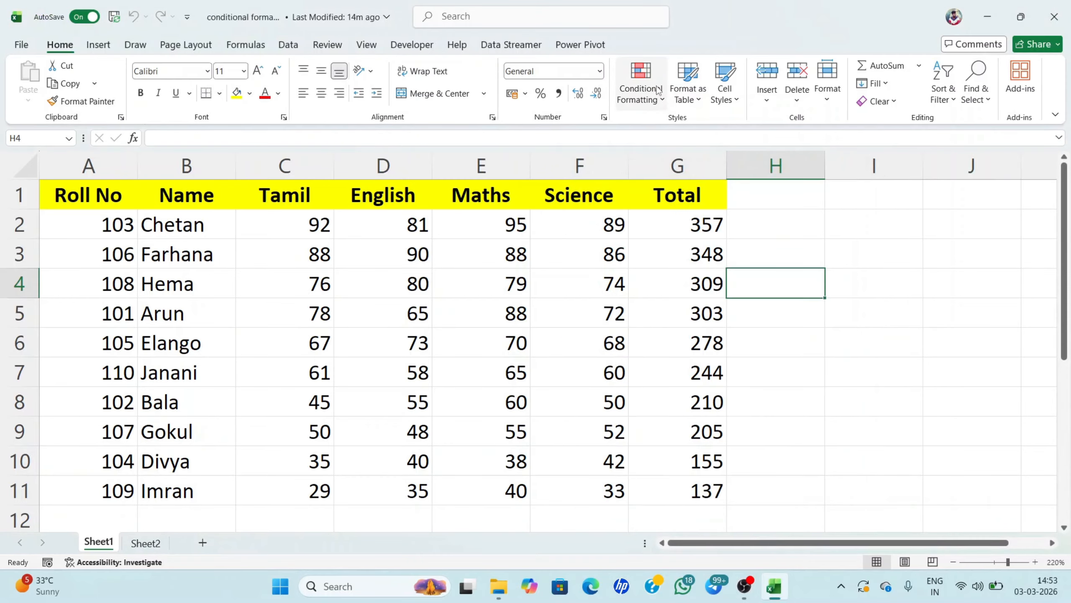
{"action": "left_click", "coordinate": [641, 87]}
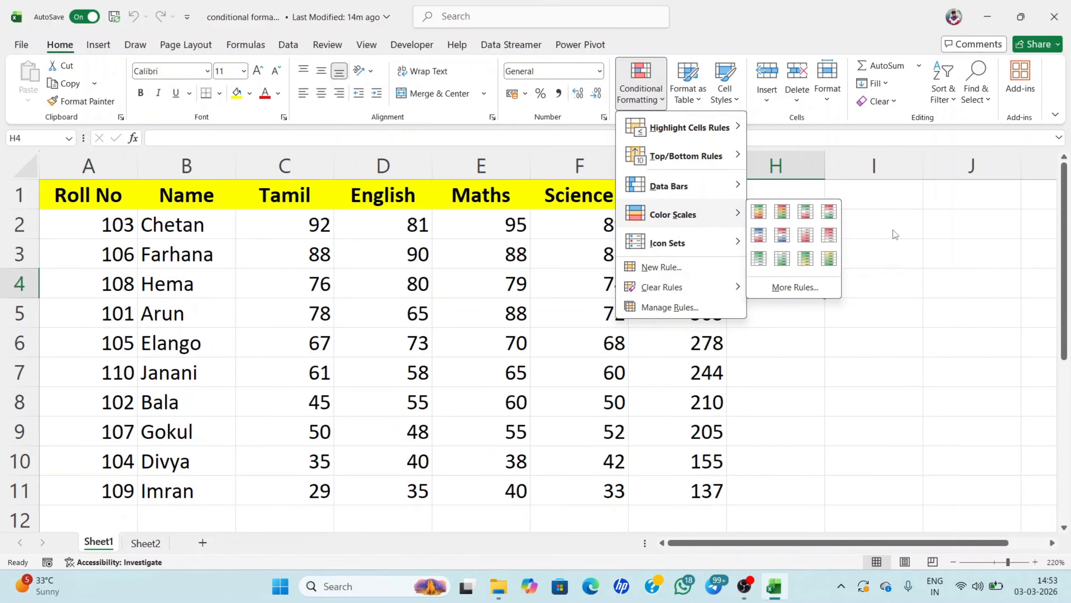
{"action": "key", "text": "Escape"}
{"action": "key", "text": "Escape"}
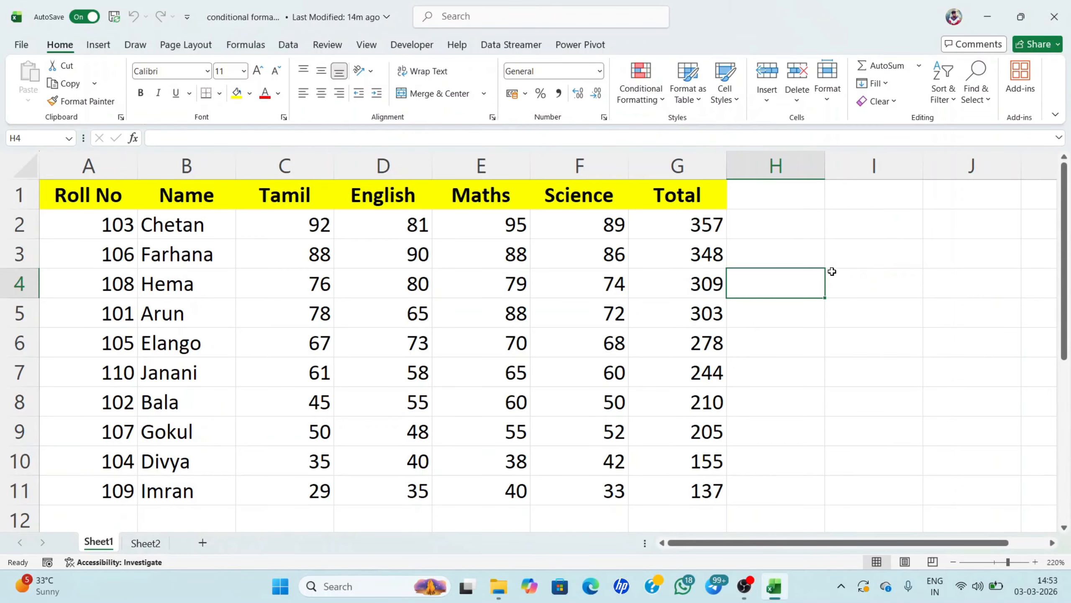